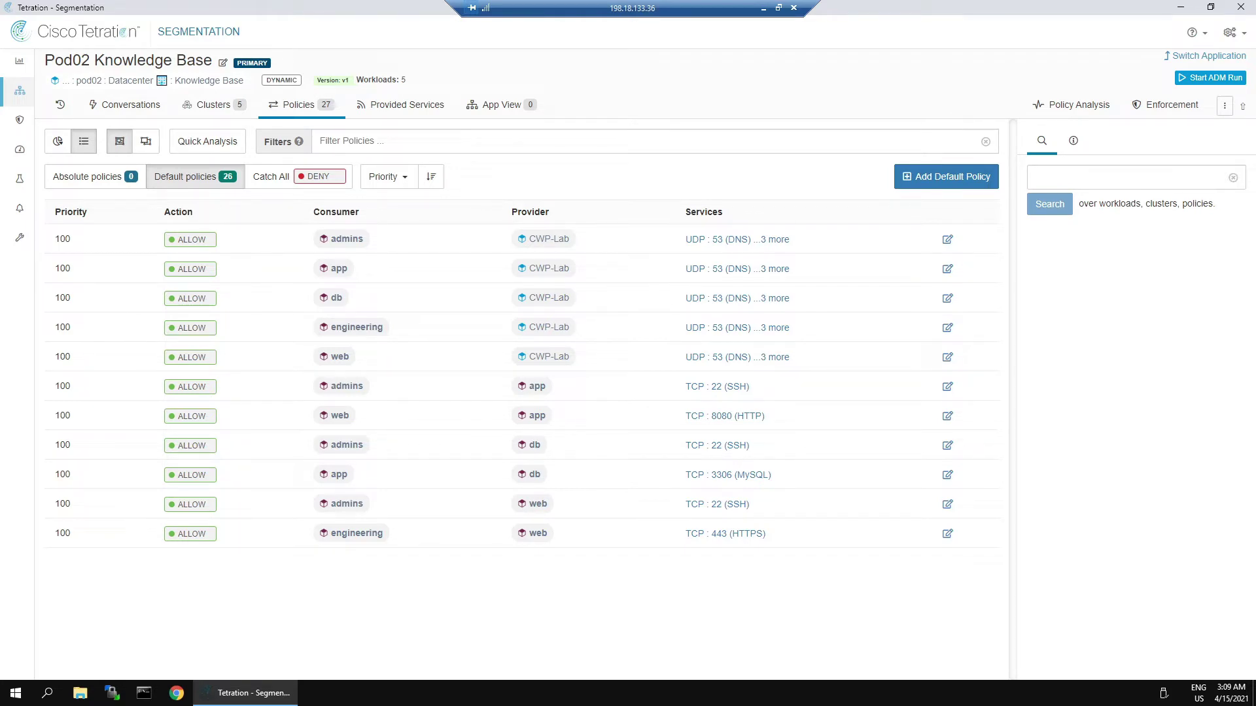
Show the engineering cluster's details: query SGT = 123 with 1 workload.
{"action": "left_click", "coordinate": [351, 331]}
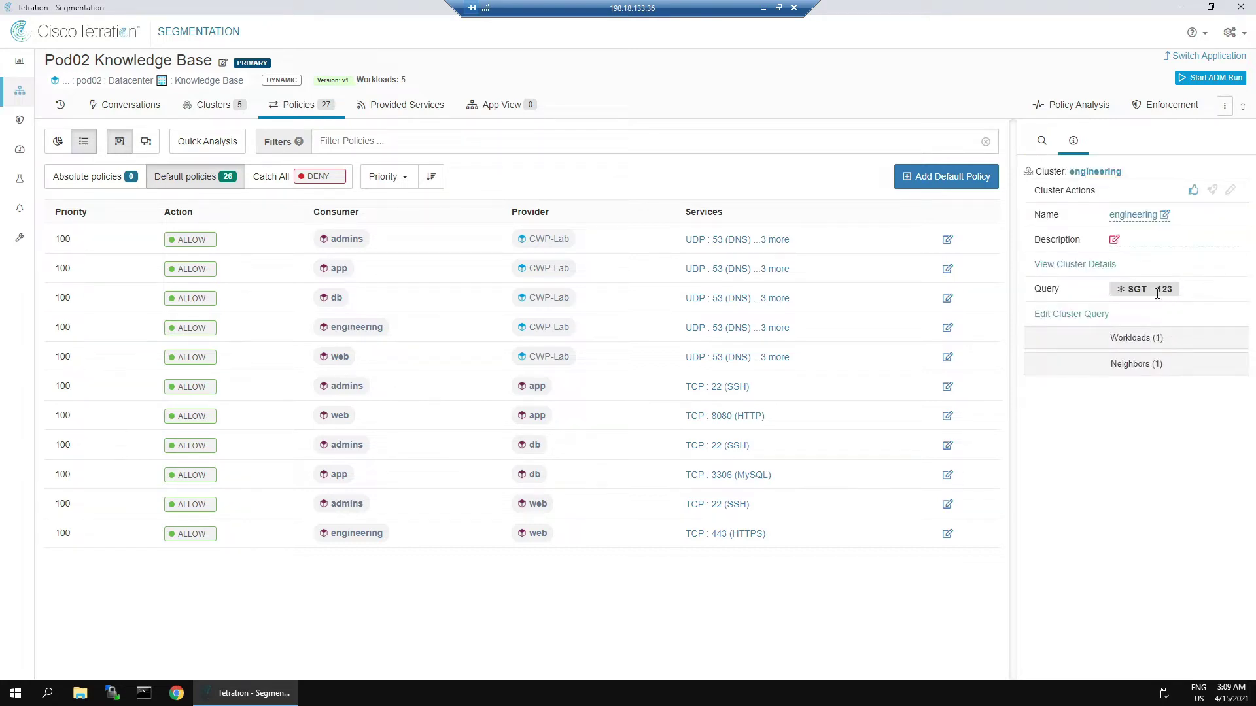
Search the inventory for SGT = 124 across the CWP-Lab scope, listing 20 intern workloads.
{"action": "left_click", "coordinate": [18, 65]}
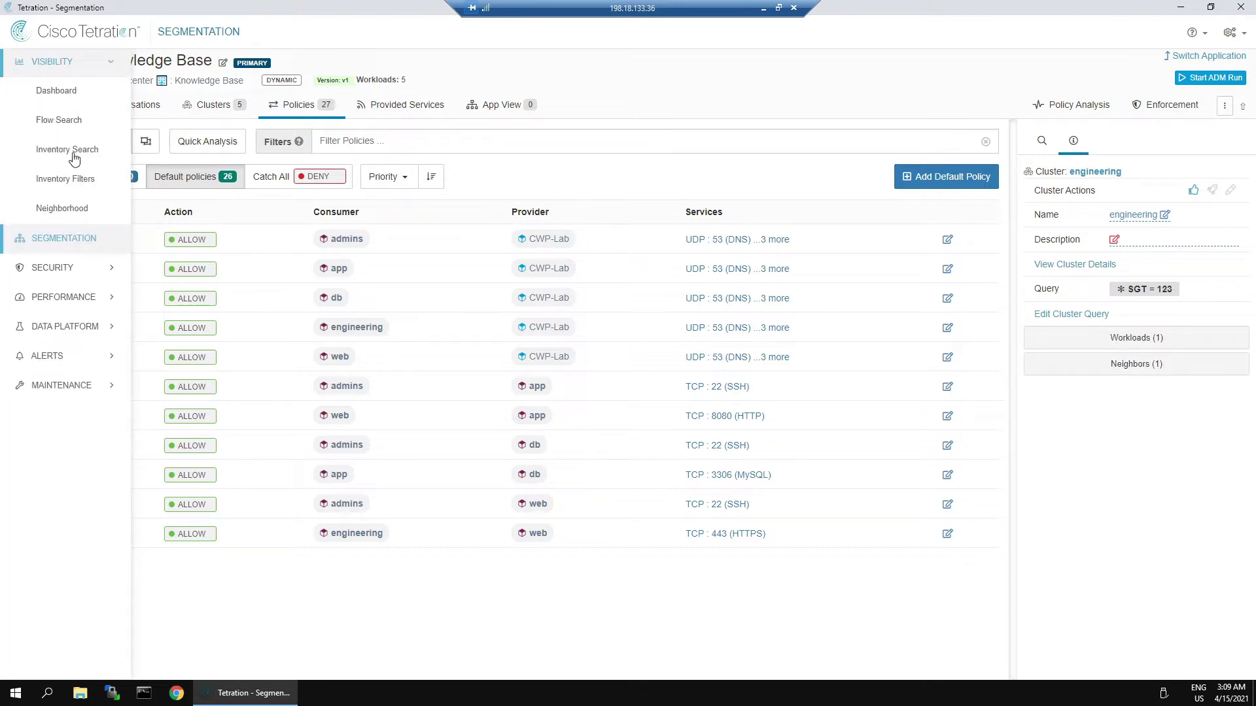
{"action": "left_click", "coordinate": [72, 154]}
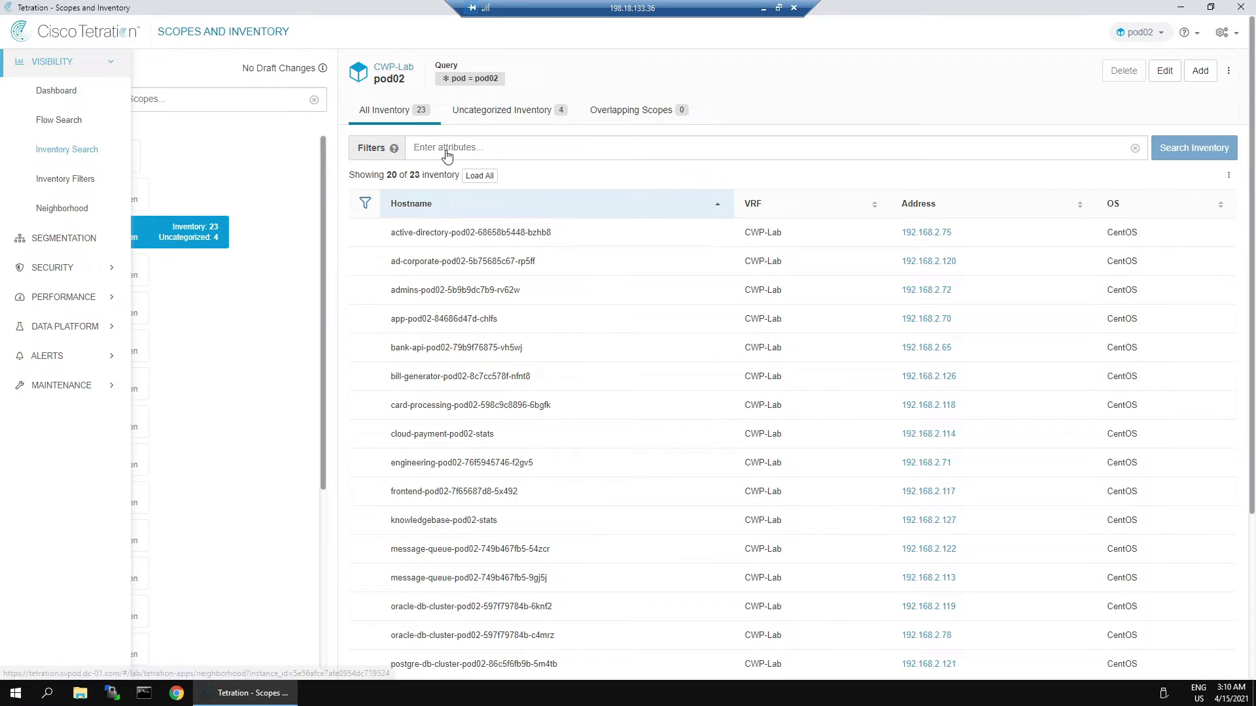
{"action": "left_click", "coordinate": [447, 155]}
{"action": "type", "text": "S"}
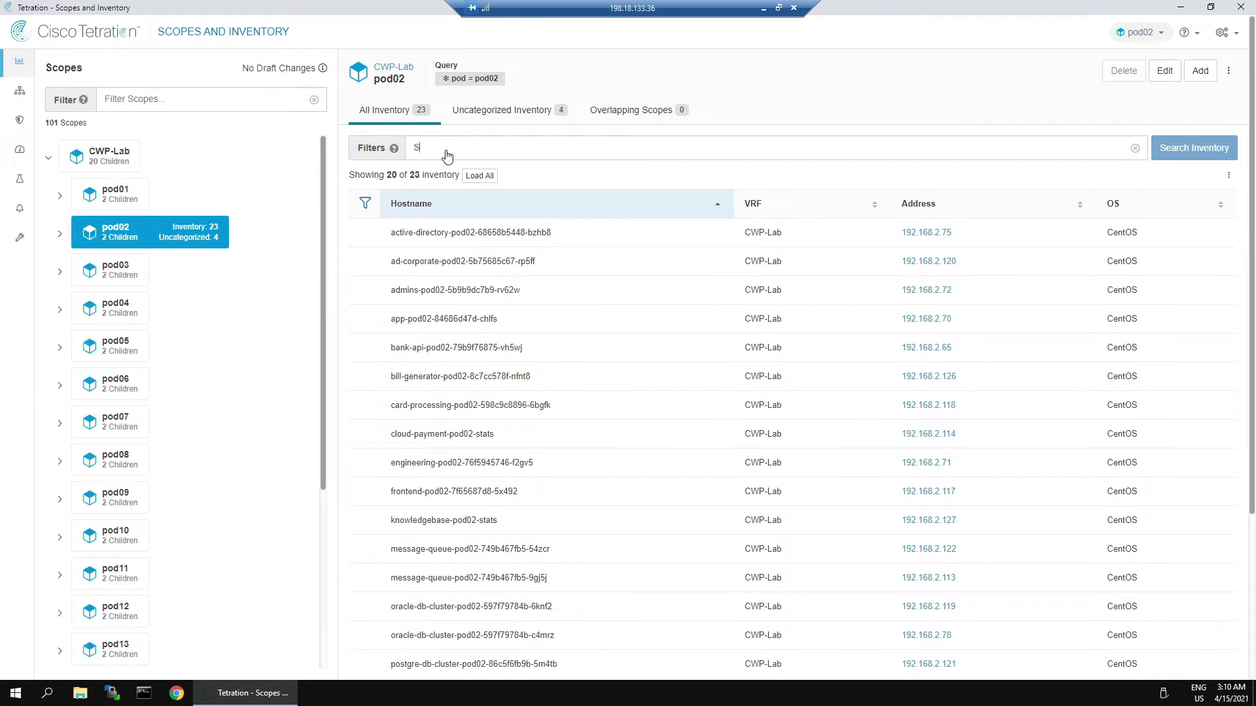
{"action": "type", "text": "GT"}
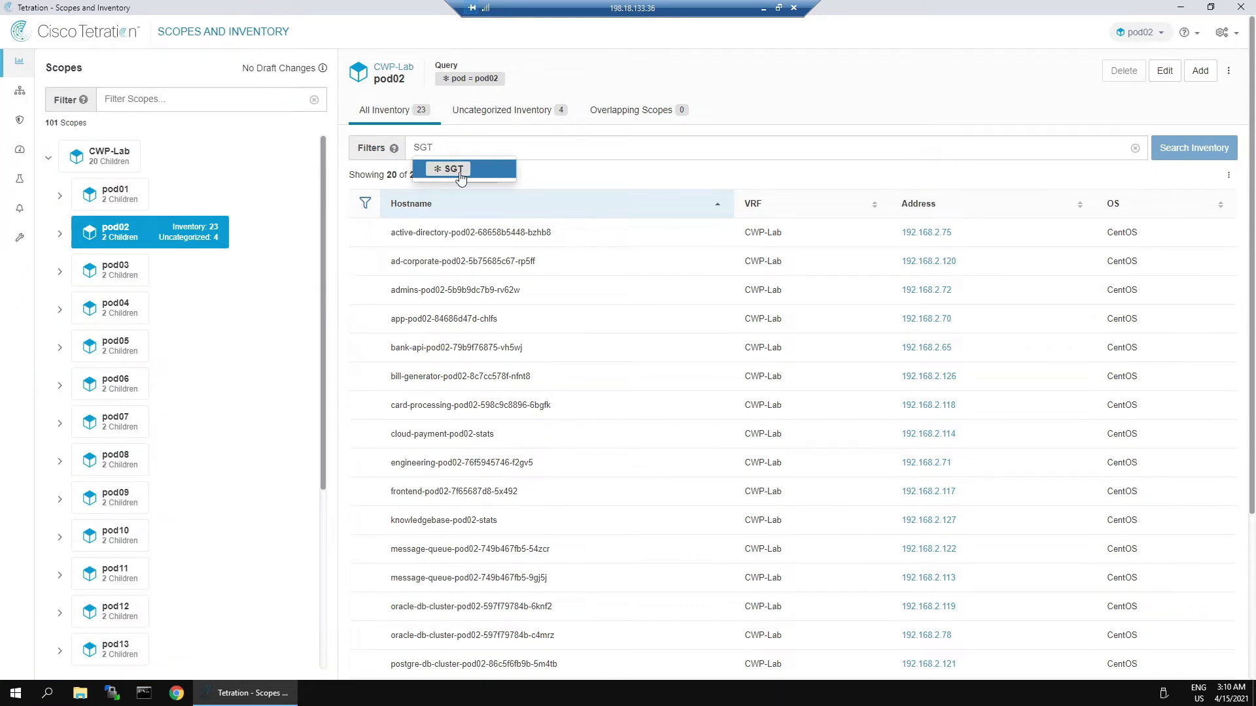
{"action": "left_click", "coordinate": [461, 171]}
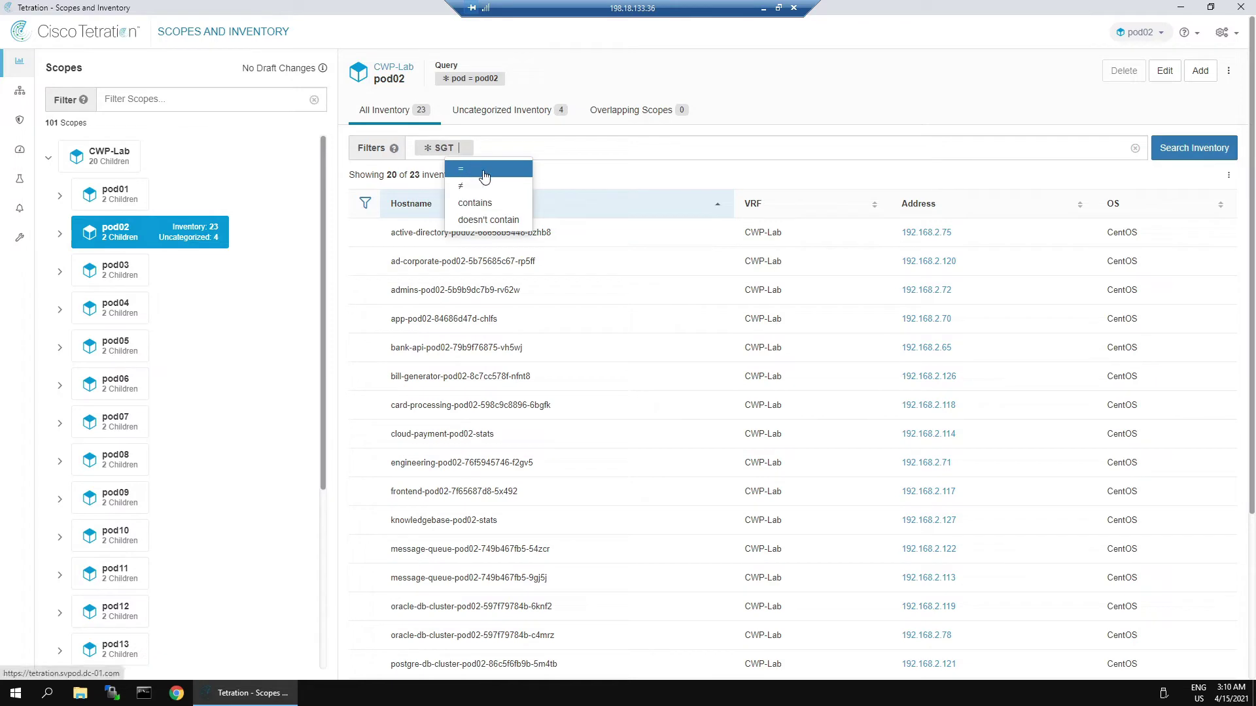
{"action": "left_click", "coordinate": [484, 171]}
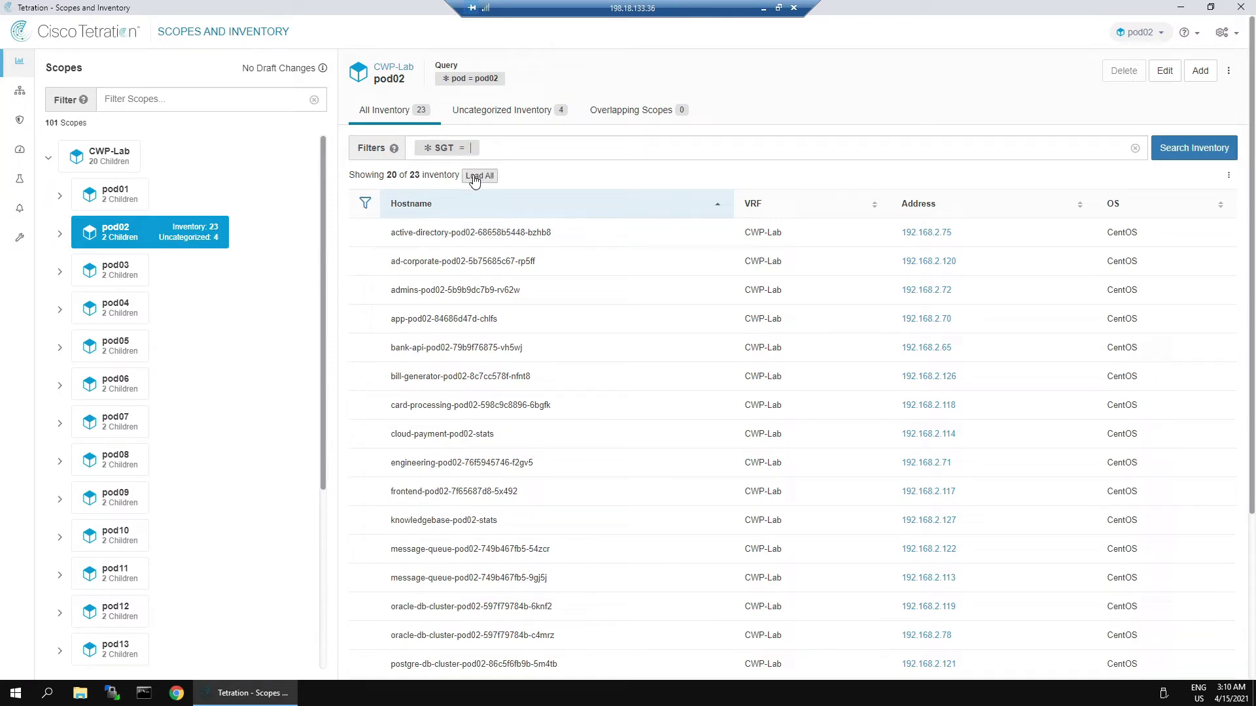
{"action": "type", "text": "124"}
{"action": "key", "text": "Return"}
{"action": "key", "text": "Return"}
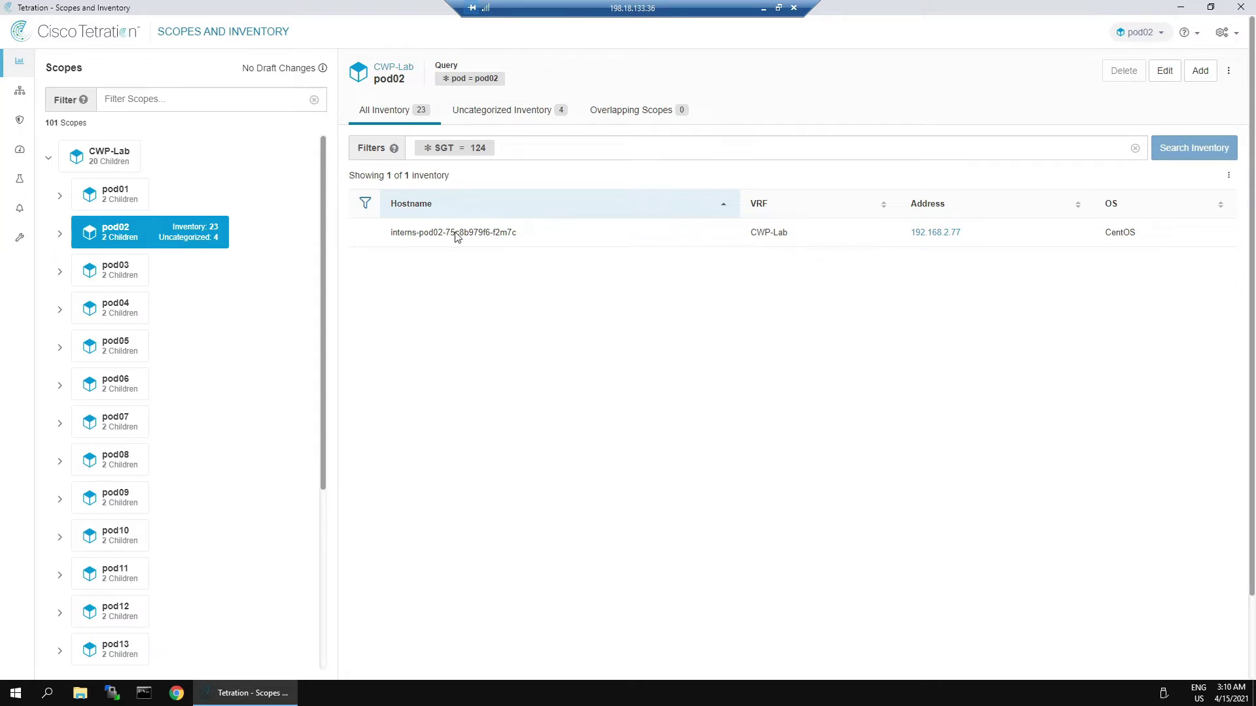
{"action": "left_click", "coordinate": [119, 158]}
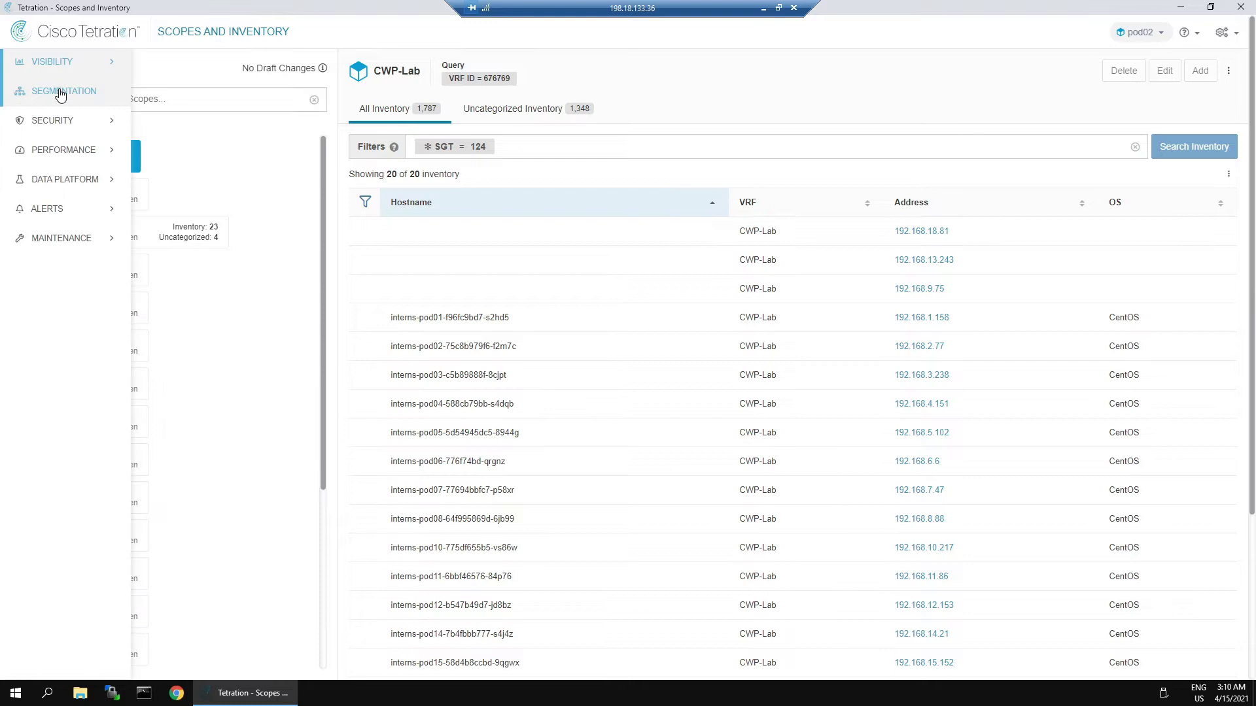
Switch the Pod02 Knowledge Base policies to chart view, showing the netsecdevops MicroK8s diagram.
{"action": "left_click", "coordinate": [60, 93]}
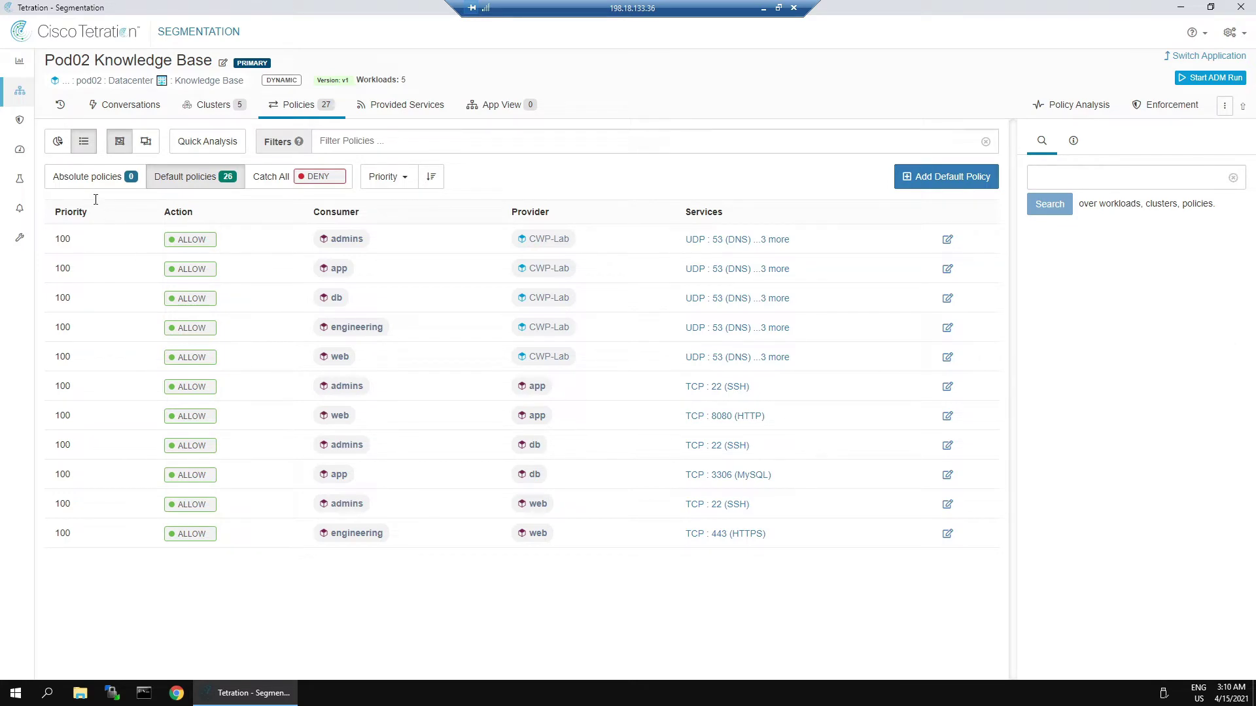
{"action": "left_click", "coordinate": [59, 145]}
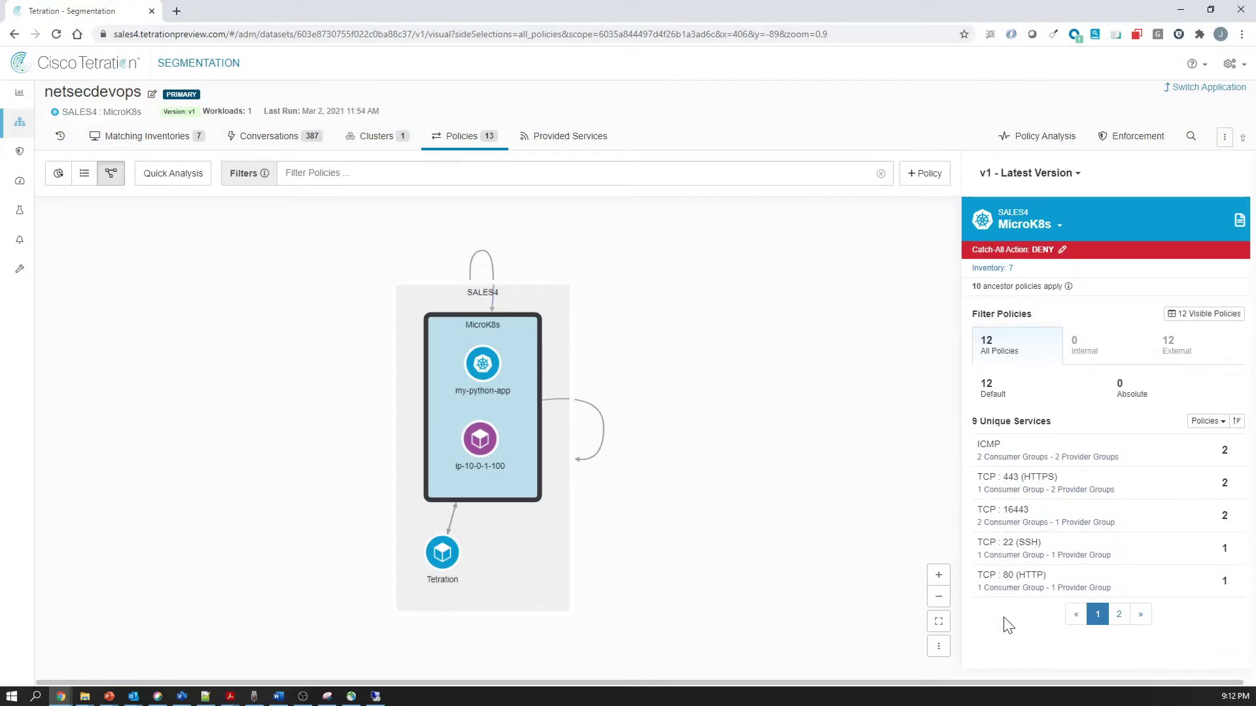
Review op-diagram and op-malware policies on the second services page, then return to the policy table.
{"action": "left_click", "coordinate": [1118, 615]}
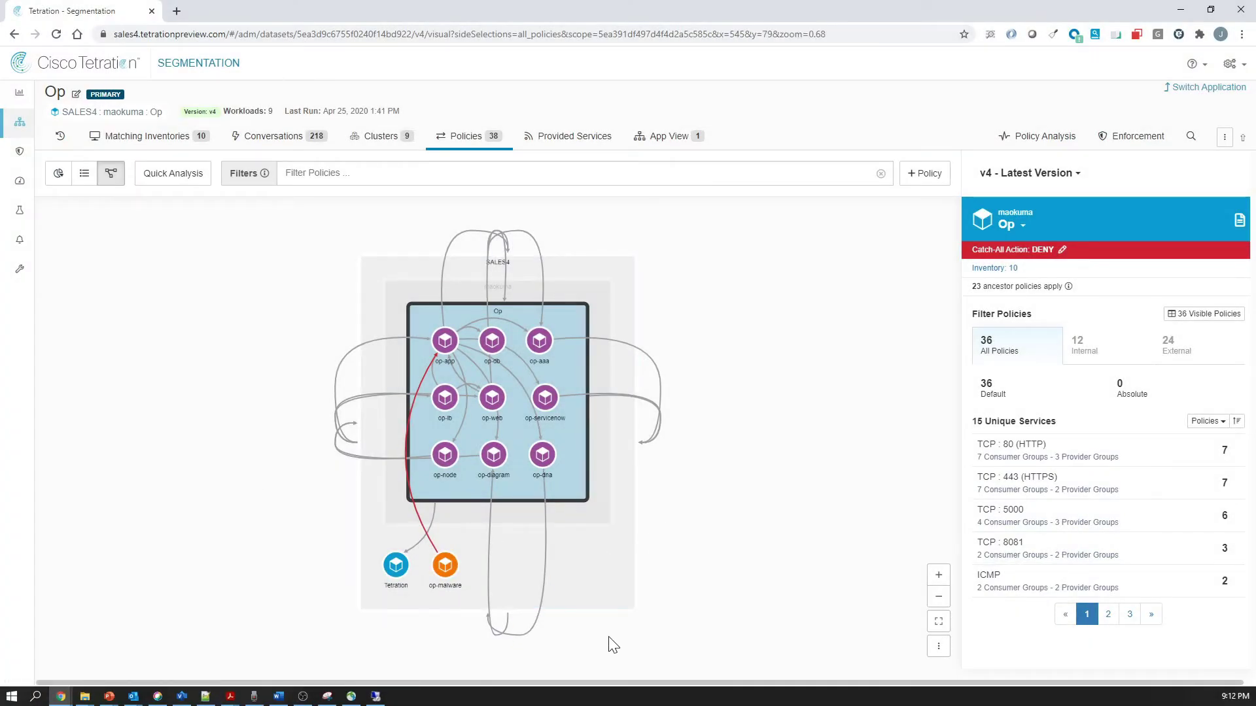
{"action": "left_click", "coordinate": [494, 454]}
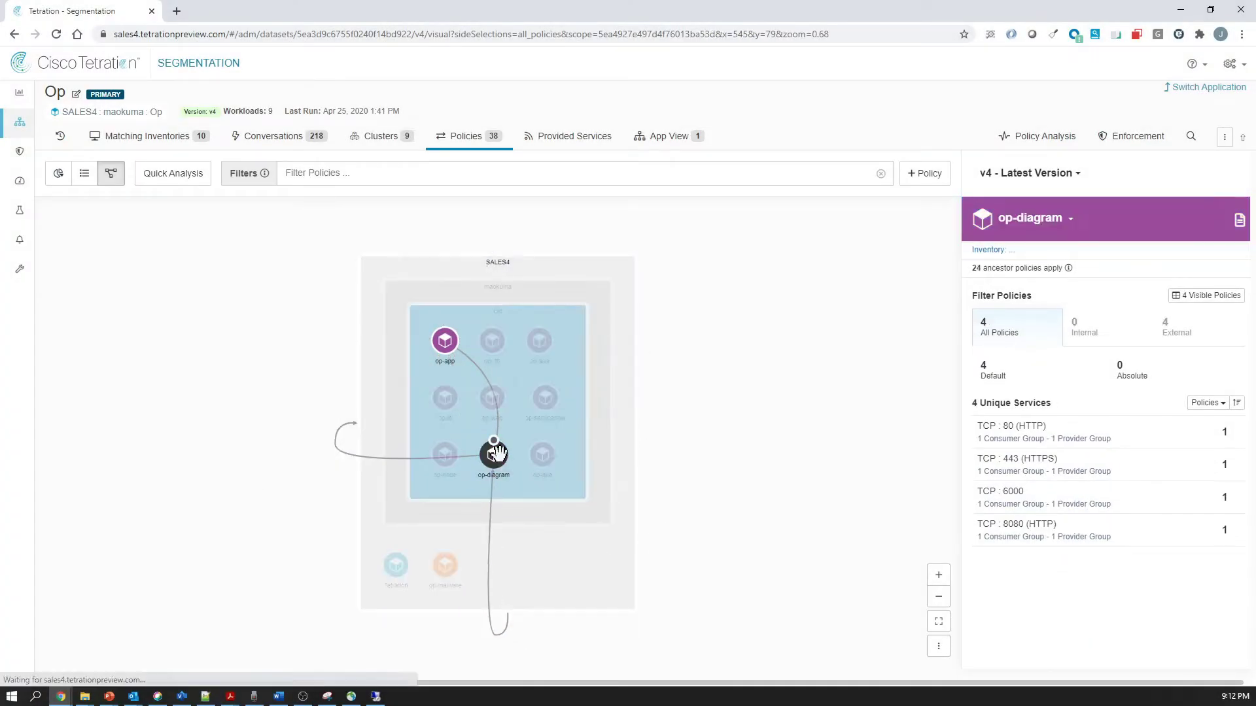
{"action": "mouse_move", "coordinate": [484, 378]}
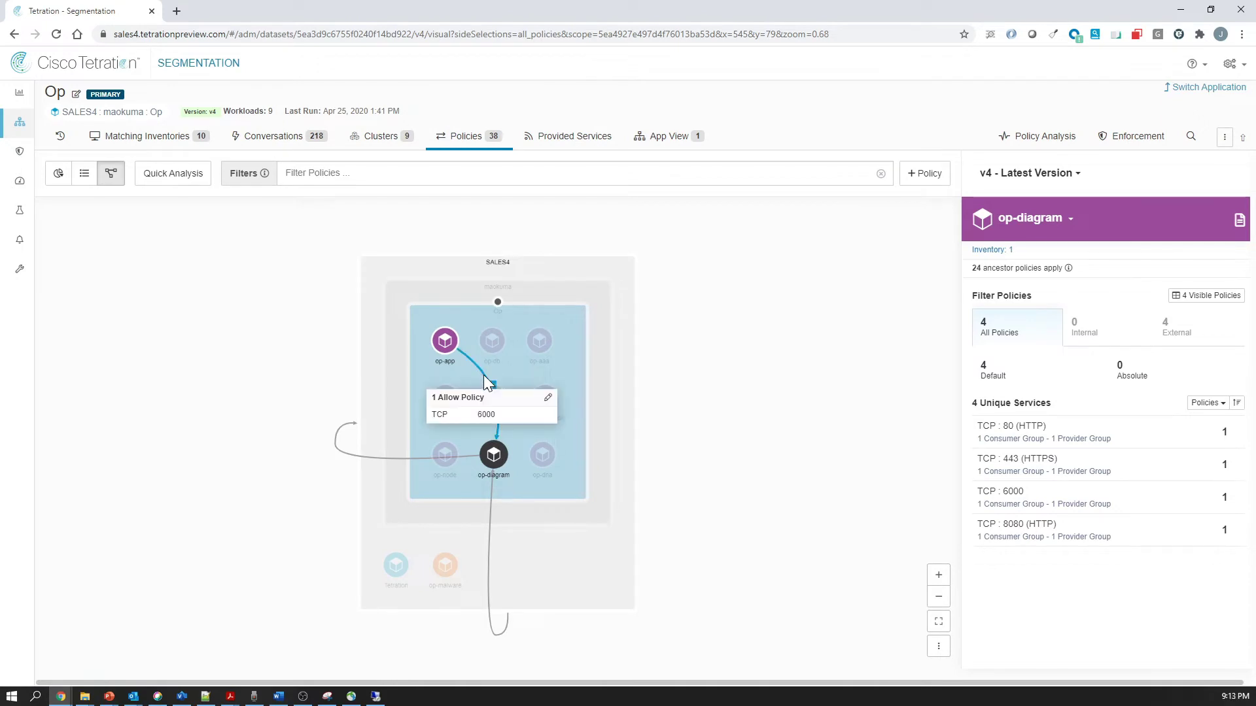
{"action": "left_click", "coordinate": [439, 569]}
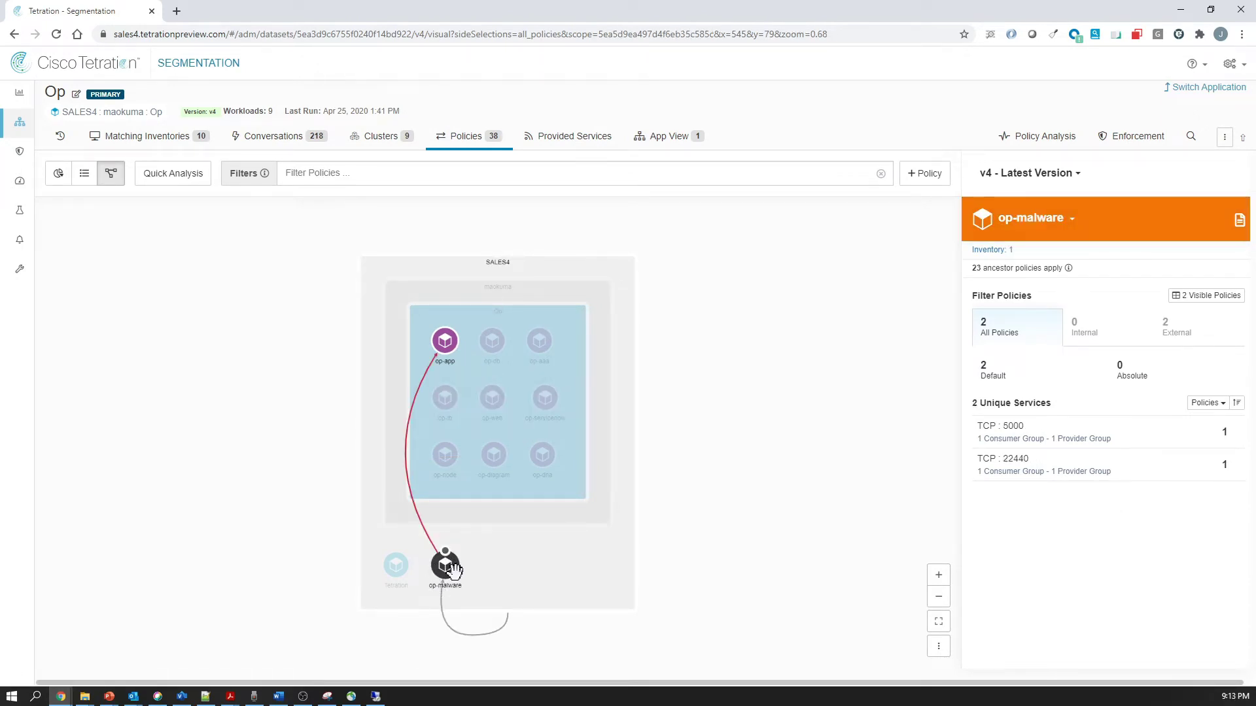
{"action": "mouse_move", "coordinate": [427, 536]}
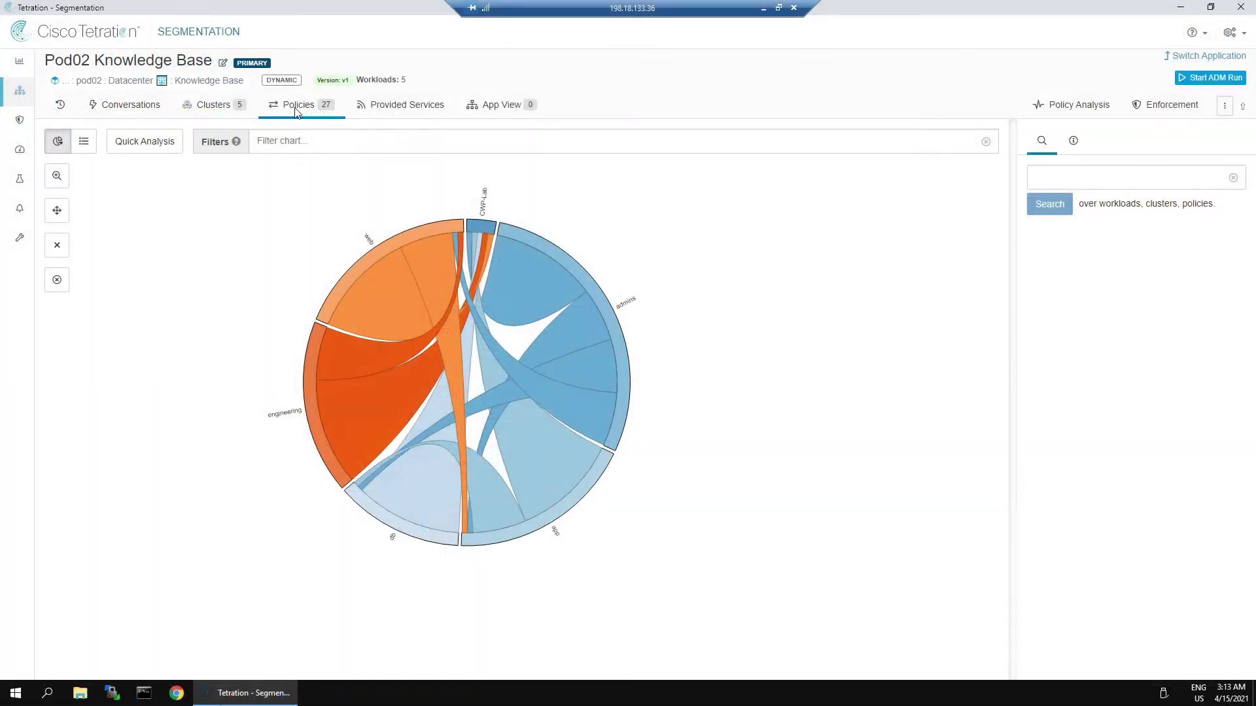
{"action": "left_click", "coordinate": [84, 141]}
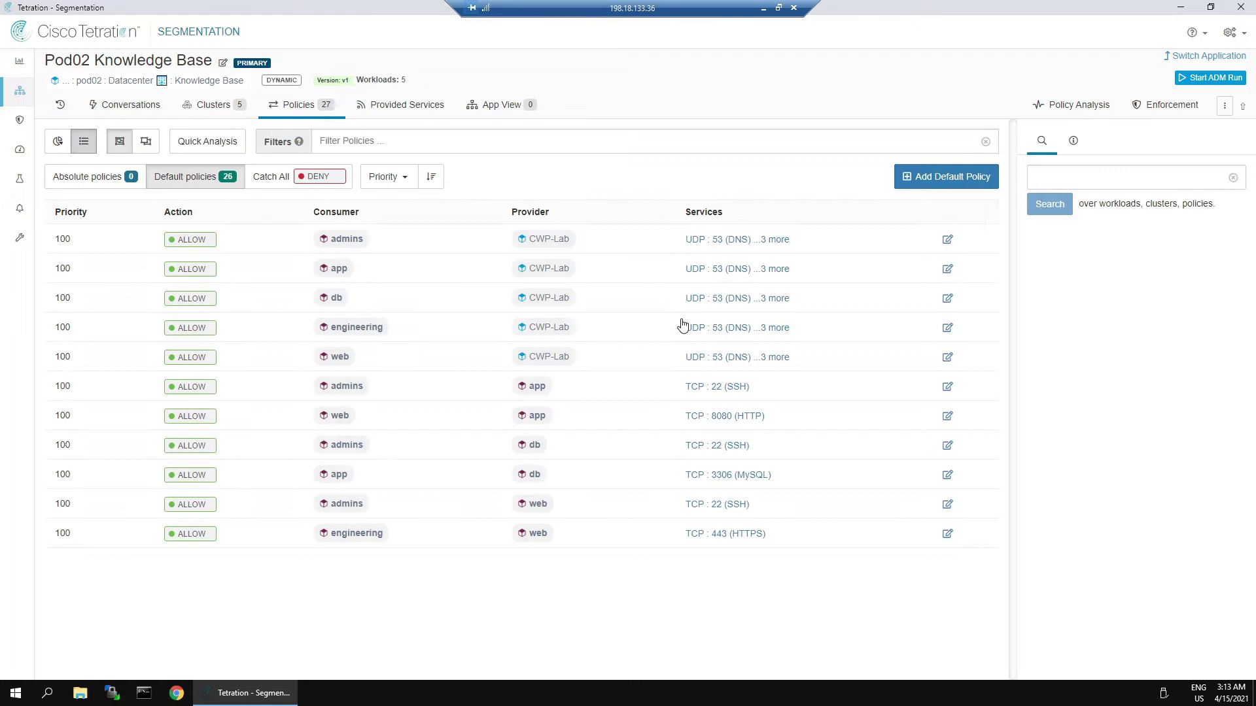
Show Policy Analysis for the time range Oct 7 4:35am – Apr 15 3:14am.
{"action": "left_click", "coordinate": [1076, 104]}
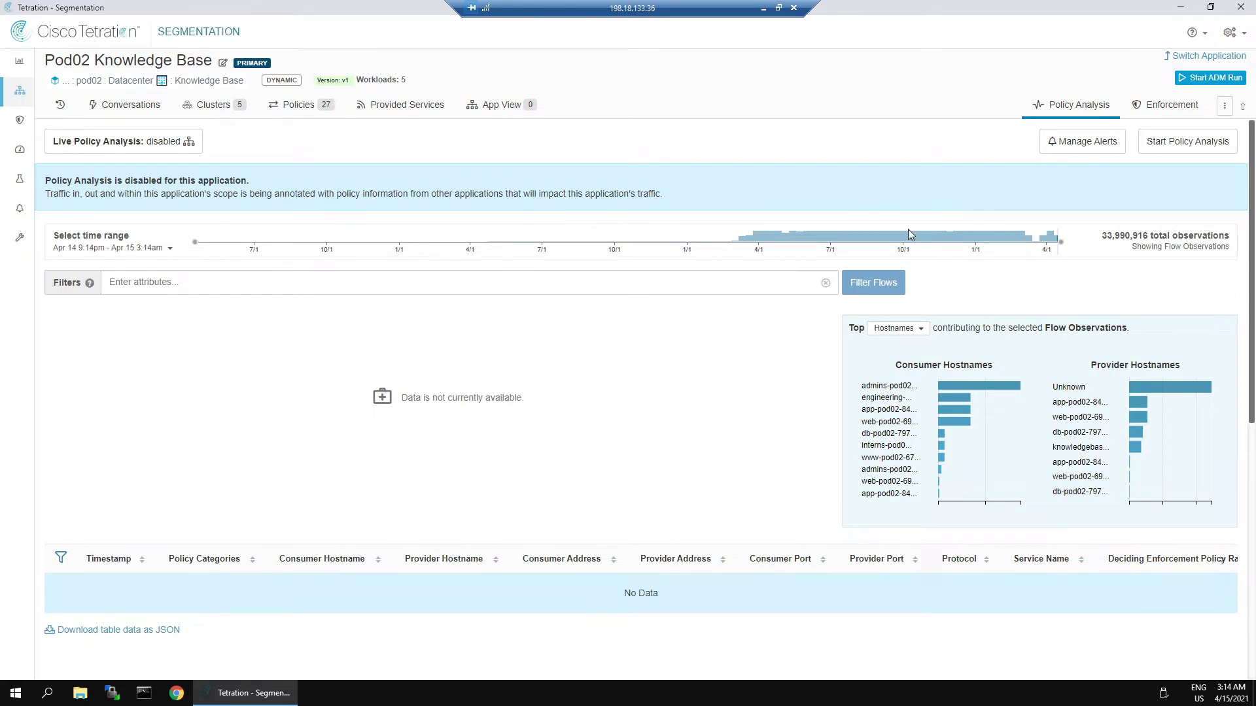
{"action": "left_click_drag", "start_coordinate": [971, 241], "coordinate": [973, 241]}
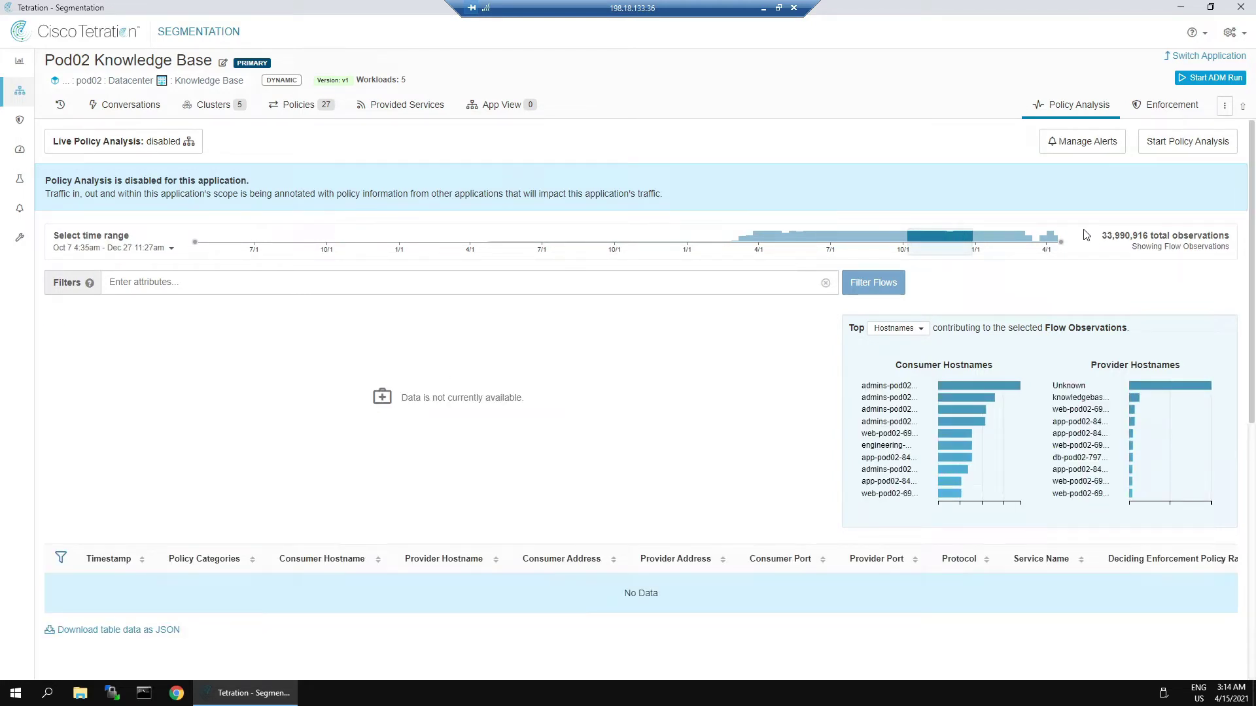
{"action": "left_click", "coordinate": [1062, 246]}
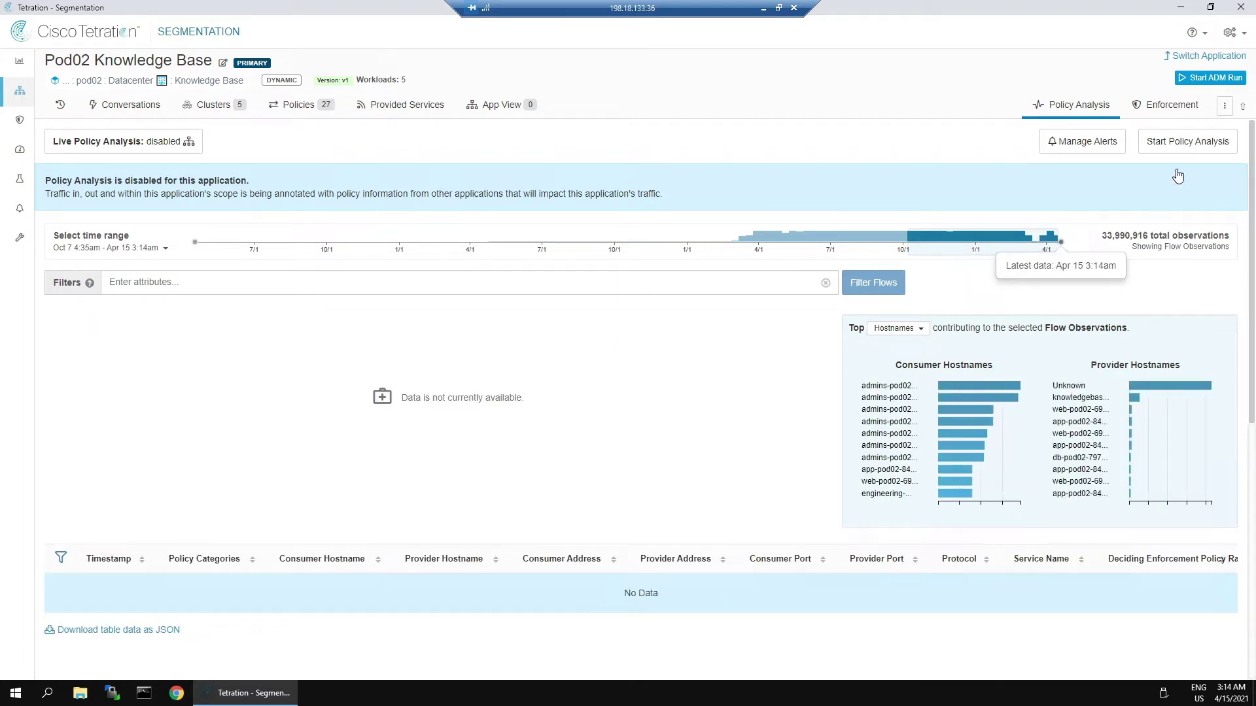
Analyze latest policies as 'Sanity Check', reason Policy Validation, noting Secops and App teams validated them.
{"action": "left_click", "coordinate": [1184, 146]}
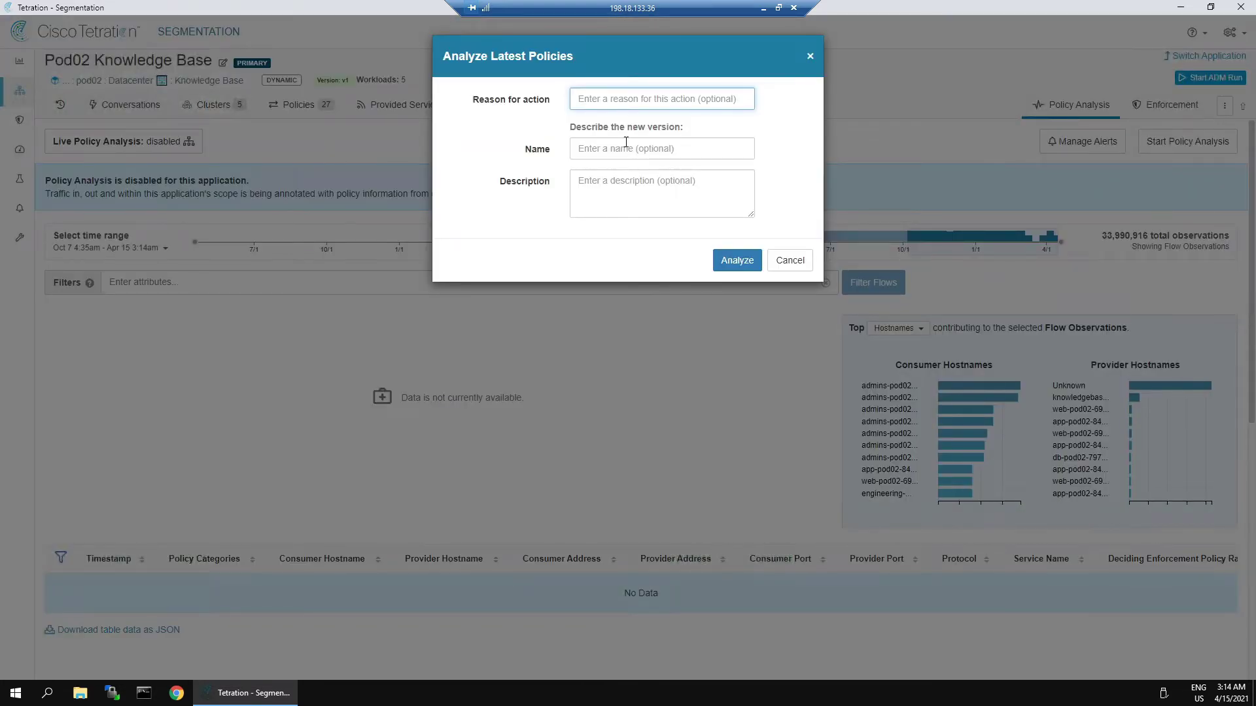
{"action": "type", "text": "Policy "}
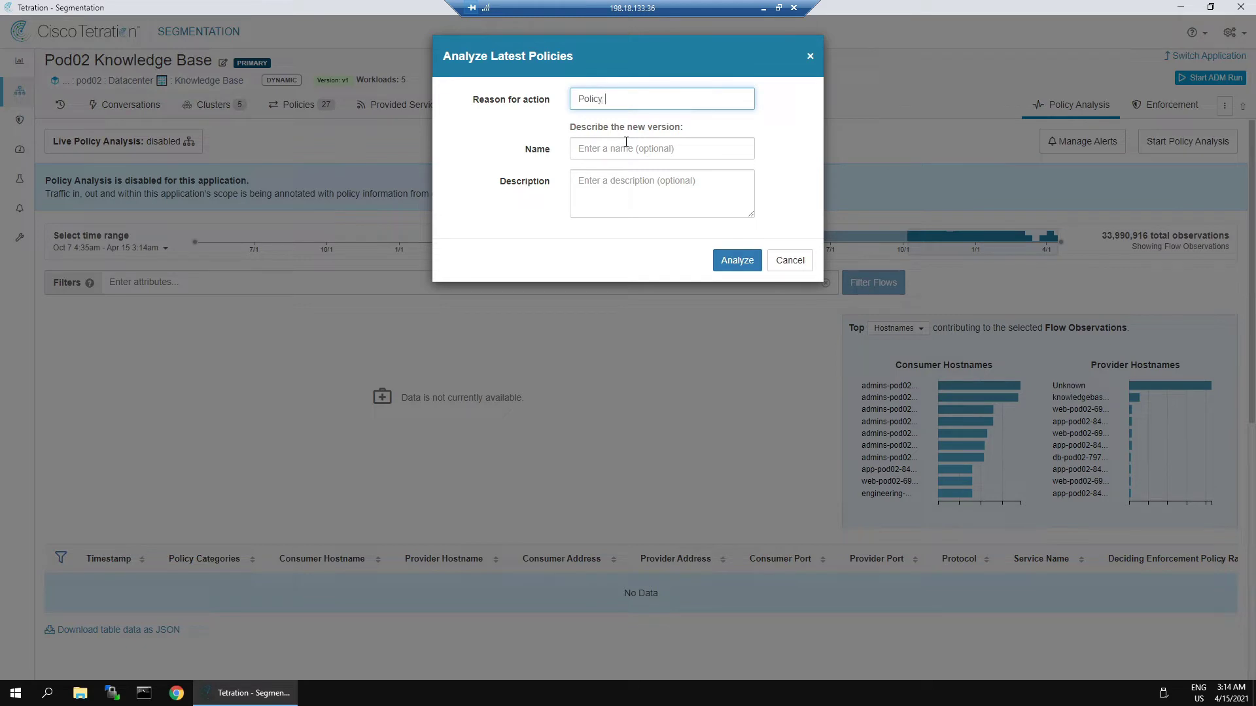
{"action": "type", "text": "Valdiation"}
{"action": "key", "text": "Tab"}
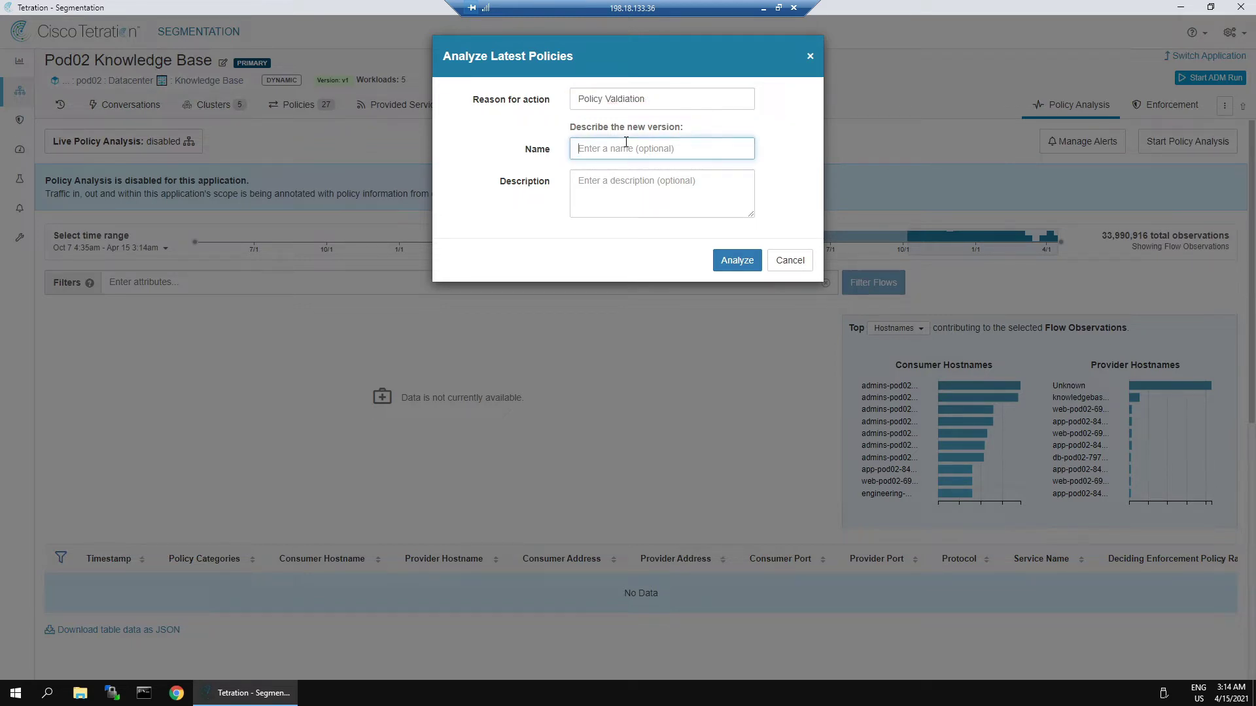
{"action": "type", "text": "San"}
{"action": "type", "text": "ity Check "}
{"action": "type", "text": "Secops and App teams validated. Confirming policy conforms"}
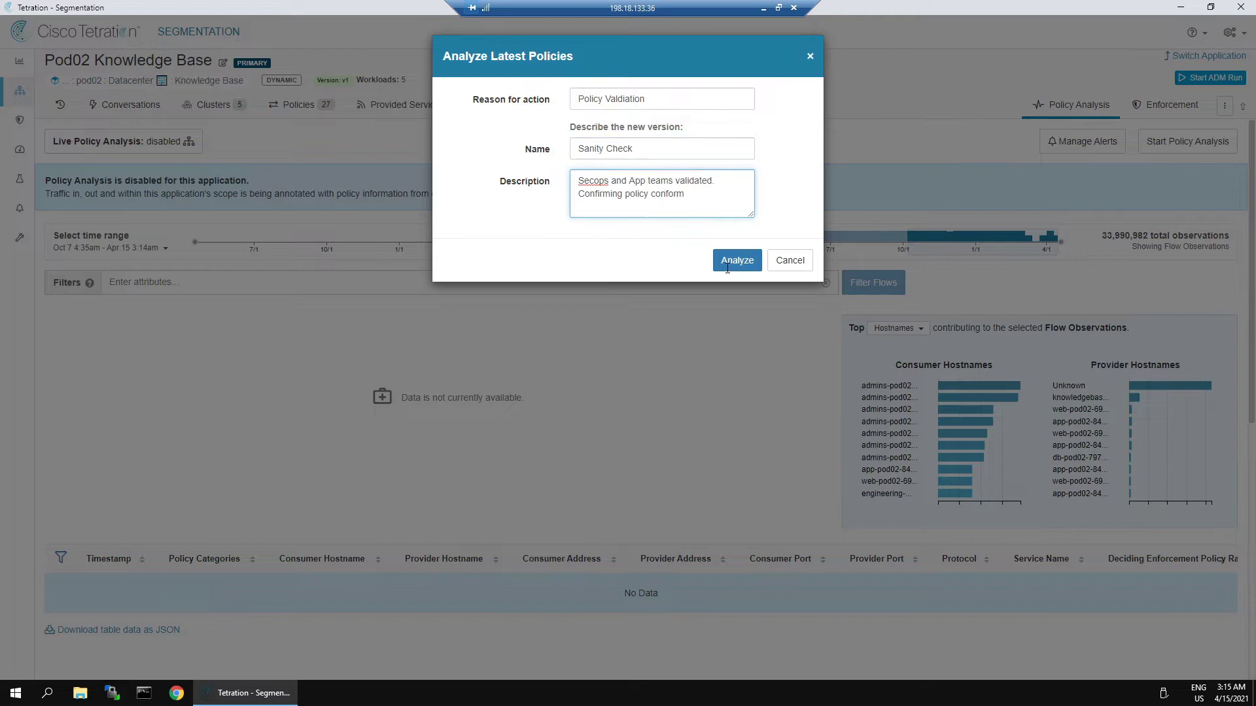
{"action": "left_click", "coordinate": [729, 264]}
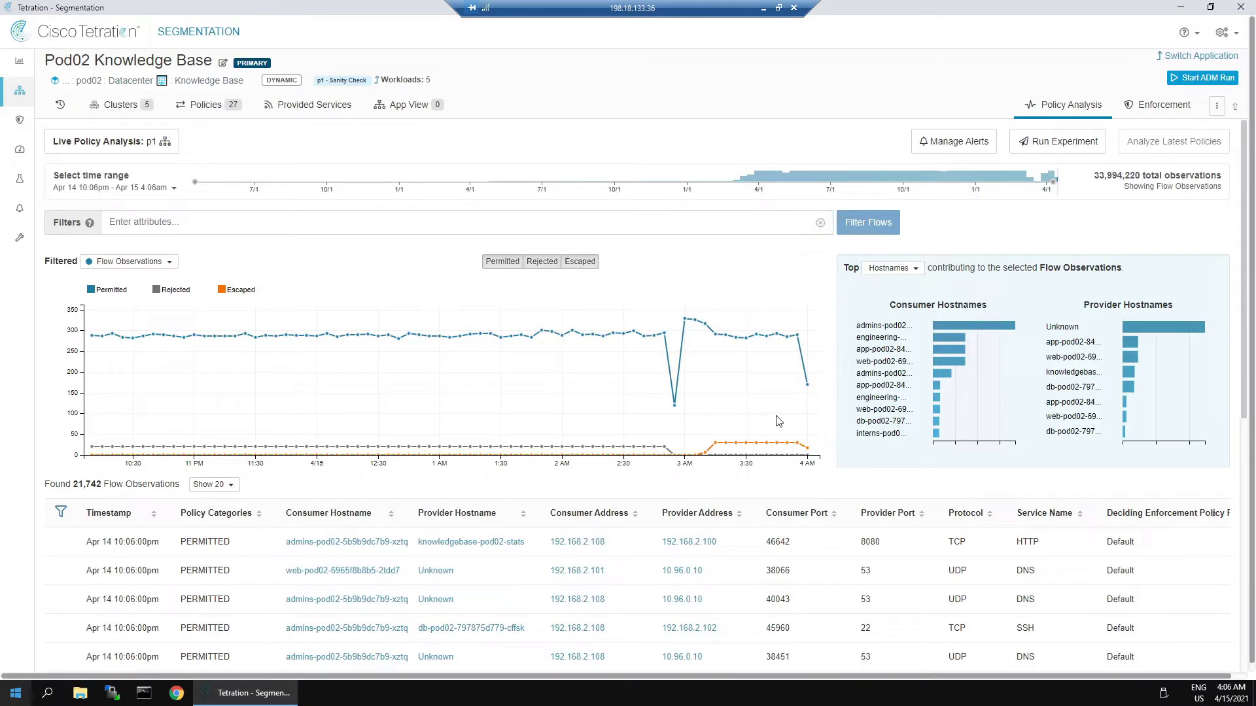
Hide permitted flows and list the 30 escaped flows from the 3:30 AM spike.
{"action": "left_click", "coordinate": [505, 261]}
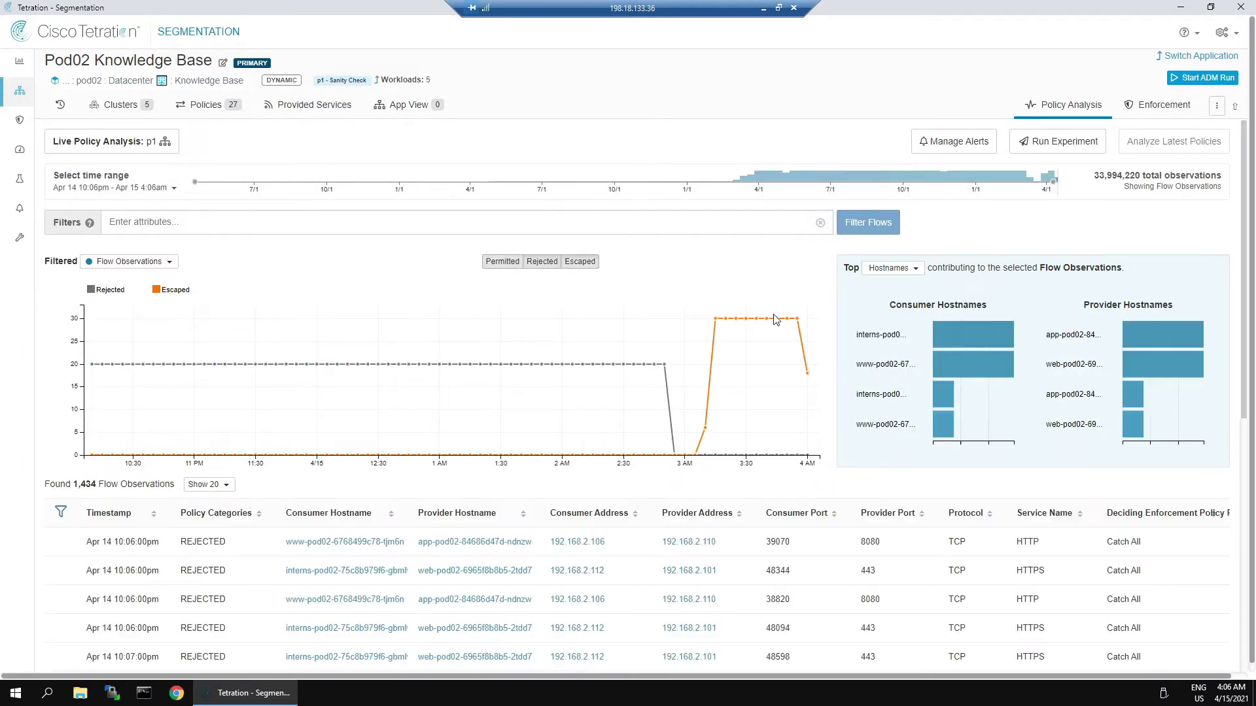
{"action": "mouse_move", "coordinate": [773, 321]}
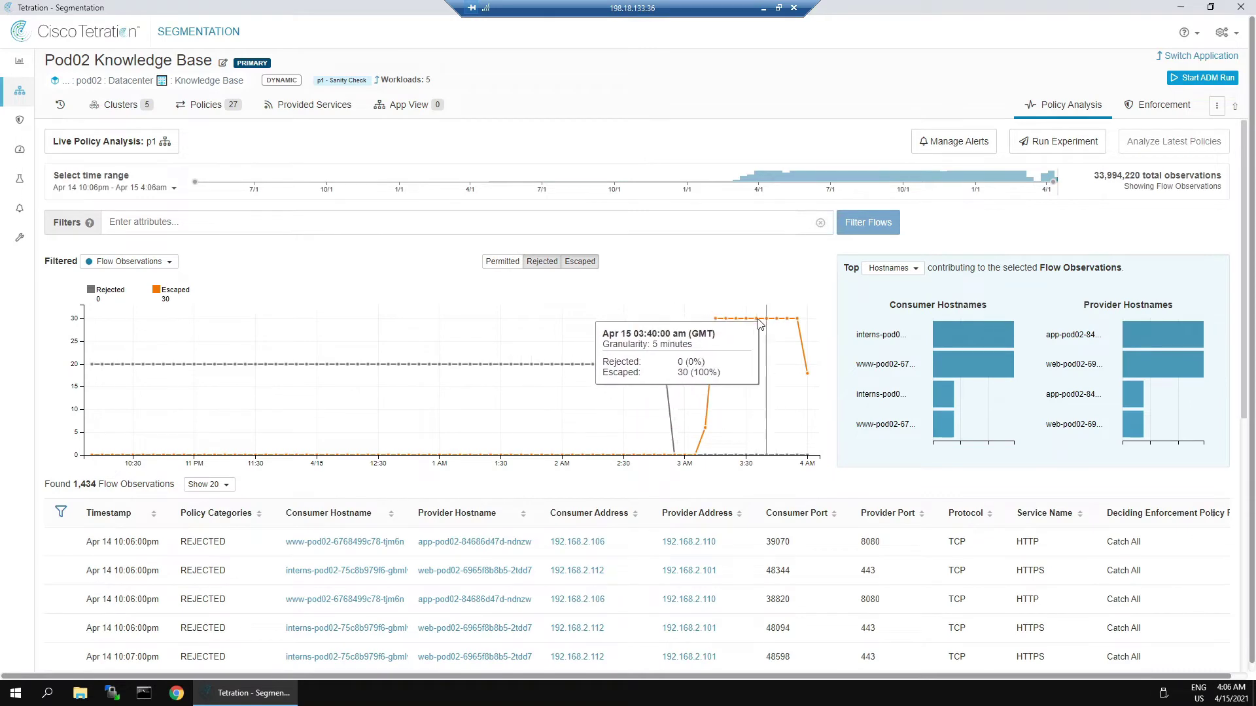
{"action": "left_click", "coordinate": [759, 322]}
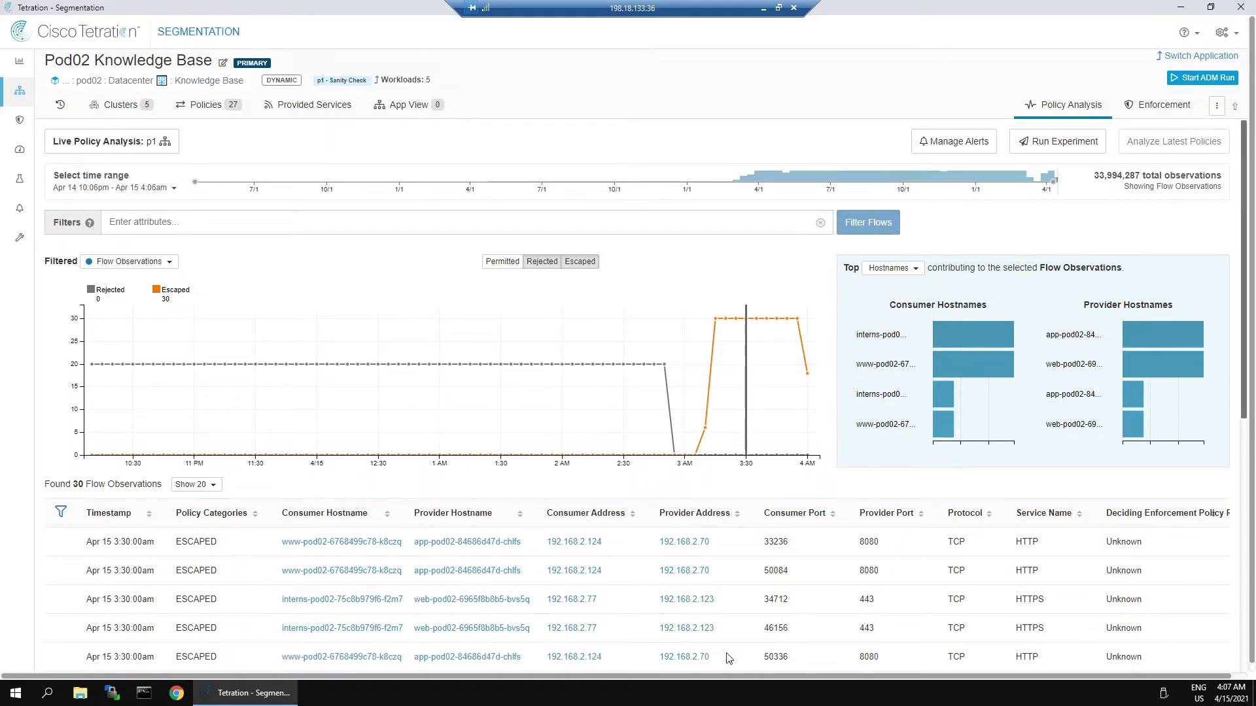
Create a High-severity alert when Live Analysis Annotated Flows contain escaped, with summary alerts None.
{"action": "left_click", "coordinate": [948, 146]}
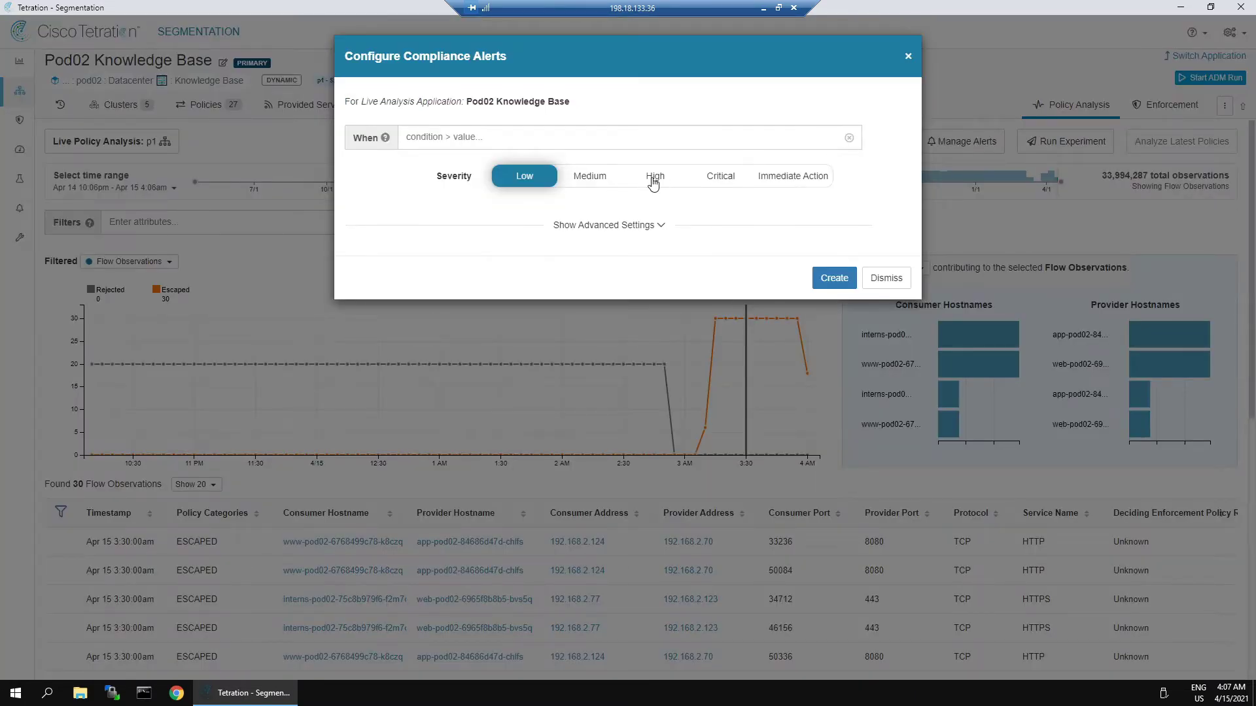
{"action": "left_click", "coordinate": [652, 180]}
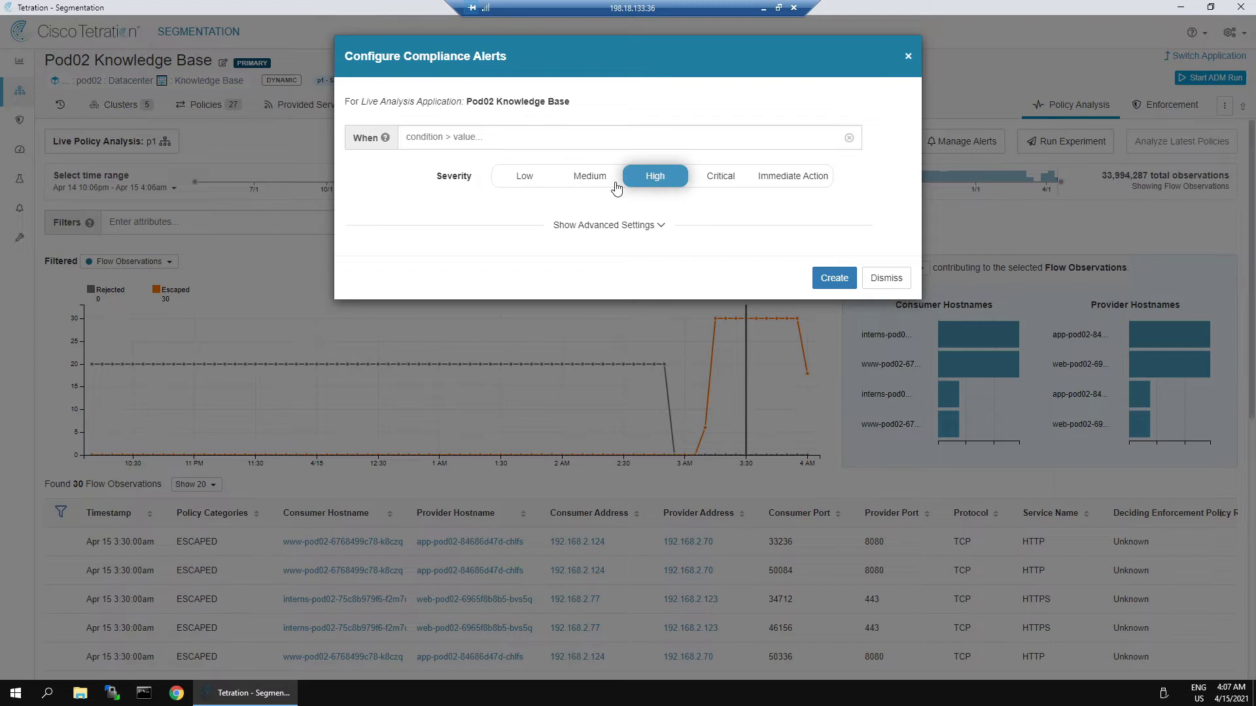
{"action": "left_click", "coordinate": [423, 144]}
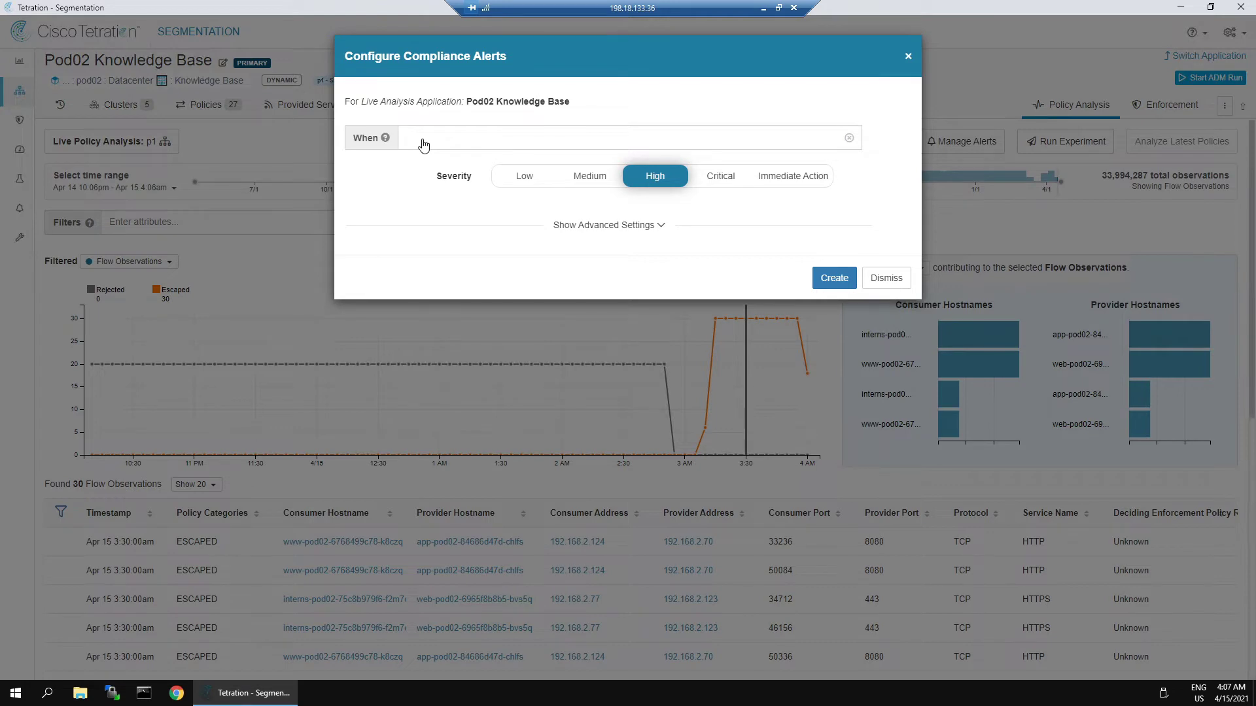
{"action": "type", "text": "Live"}
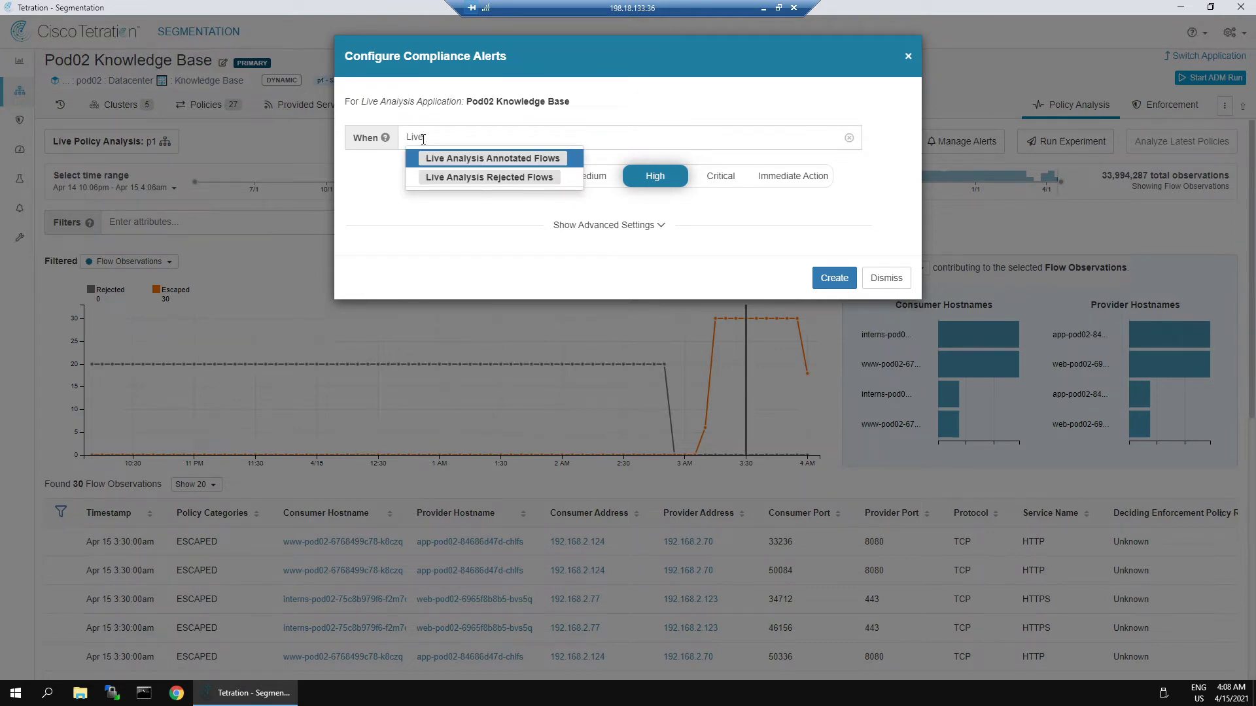
{"action": "left_click", "coordinate": [486, 161]}
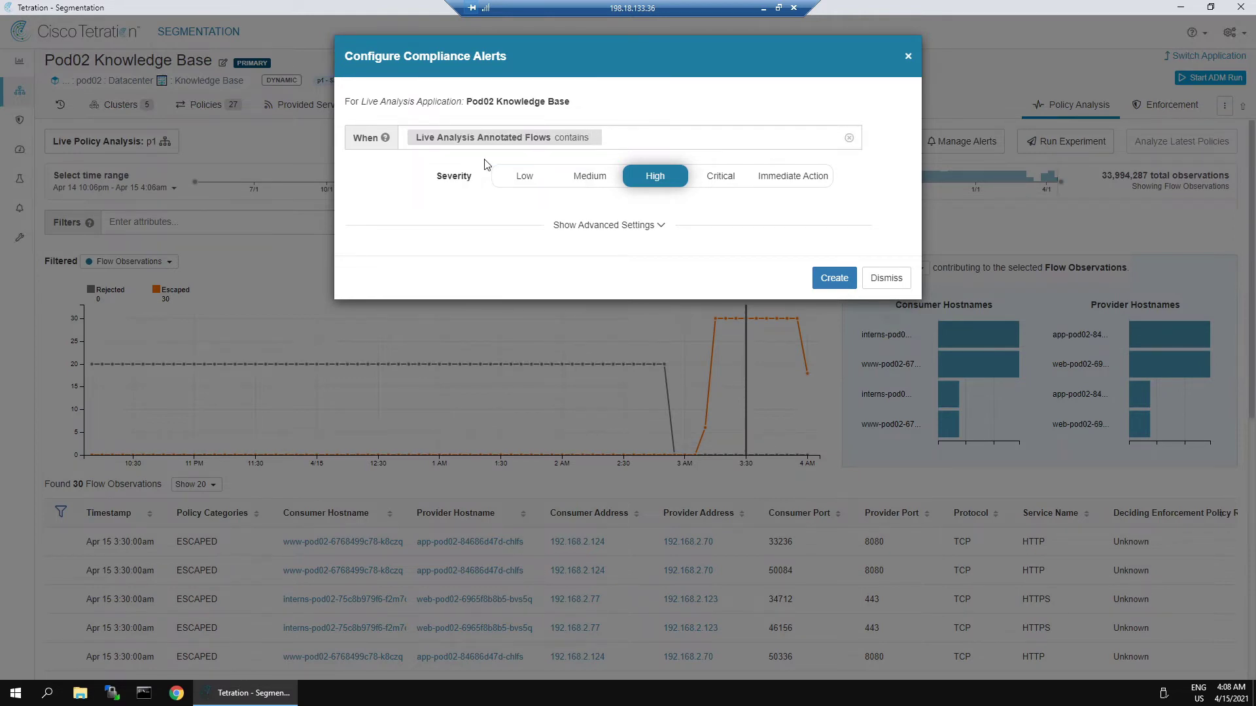
{"action": "type", "text": "esca"}
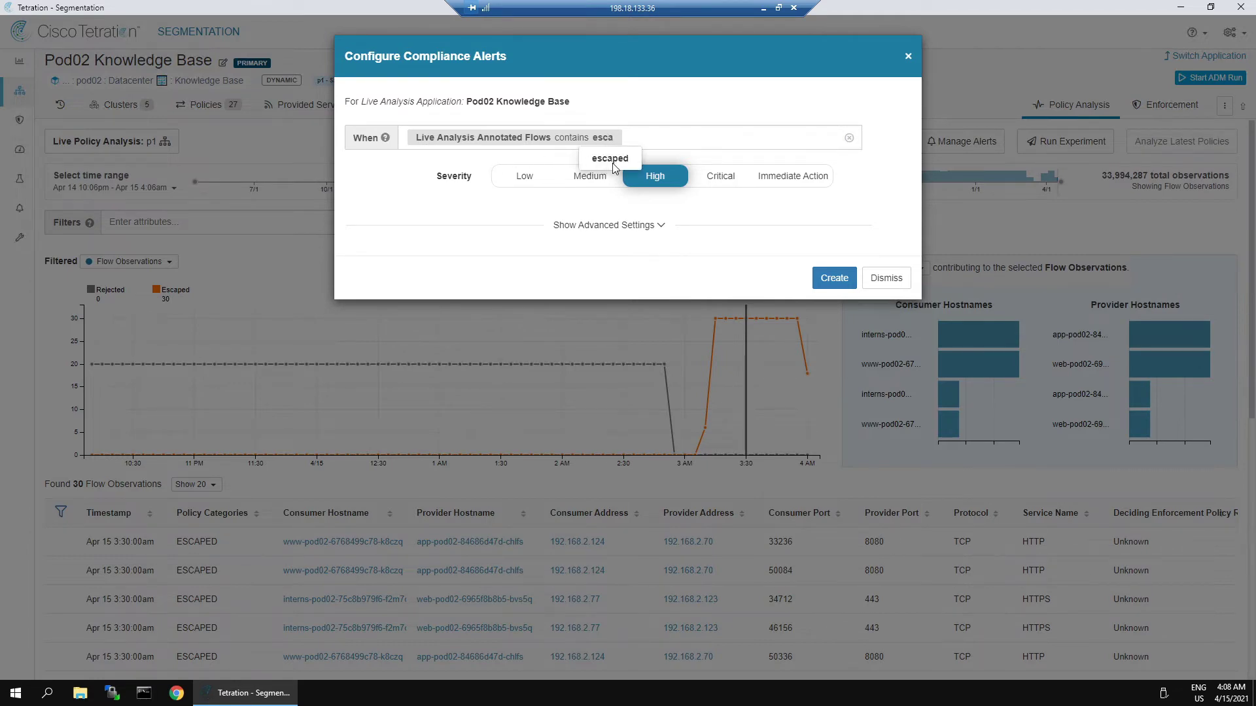
{"action": "left_click", "coordinate": [612, 163]}
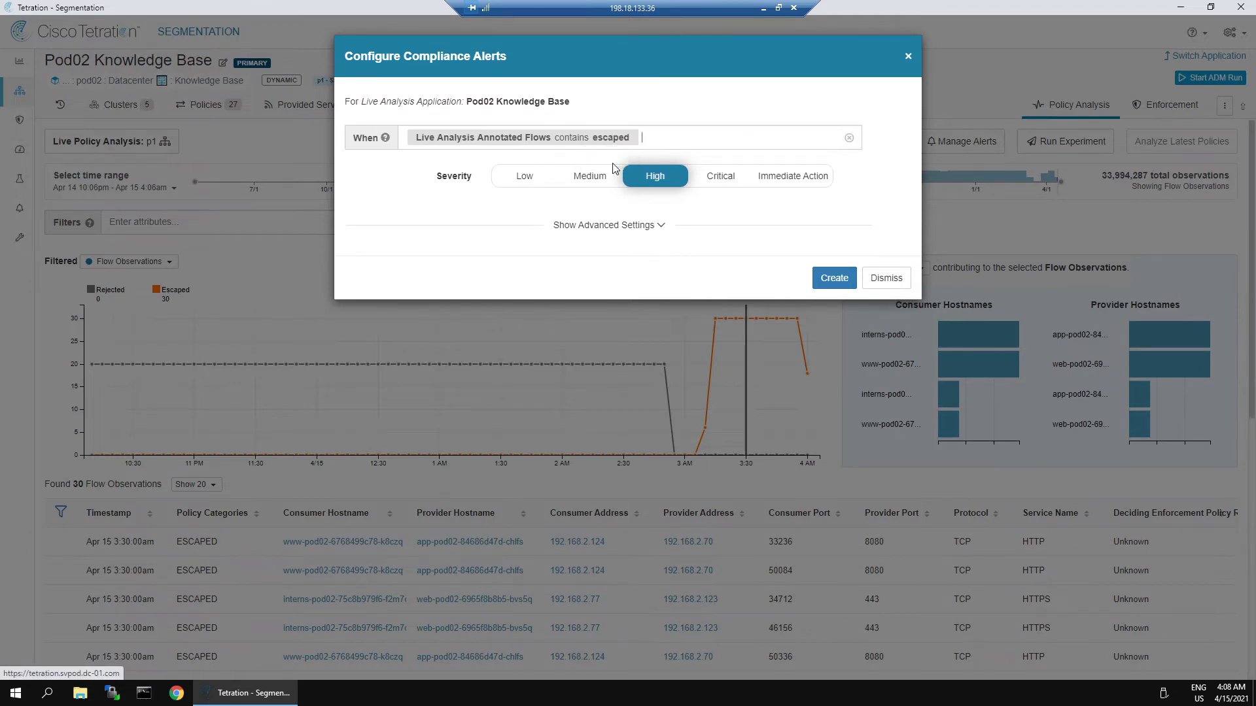
{"action": "left_click", "coordinate": [651, 227]}
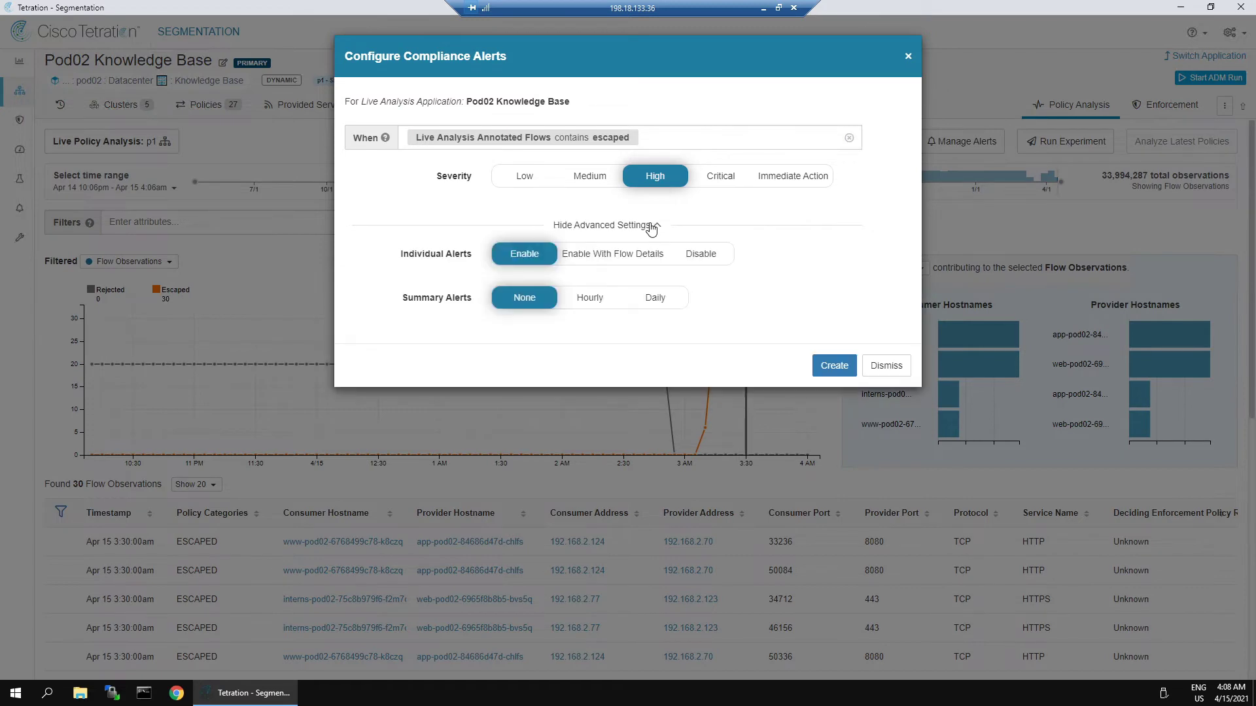
{"action": "left_click", "coordinate": [523, 302]}
{"action": "left_click", "coordinate": [831, 367]}
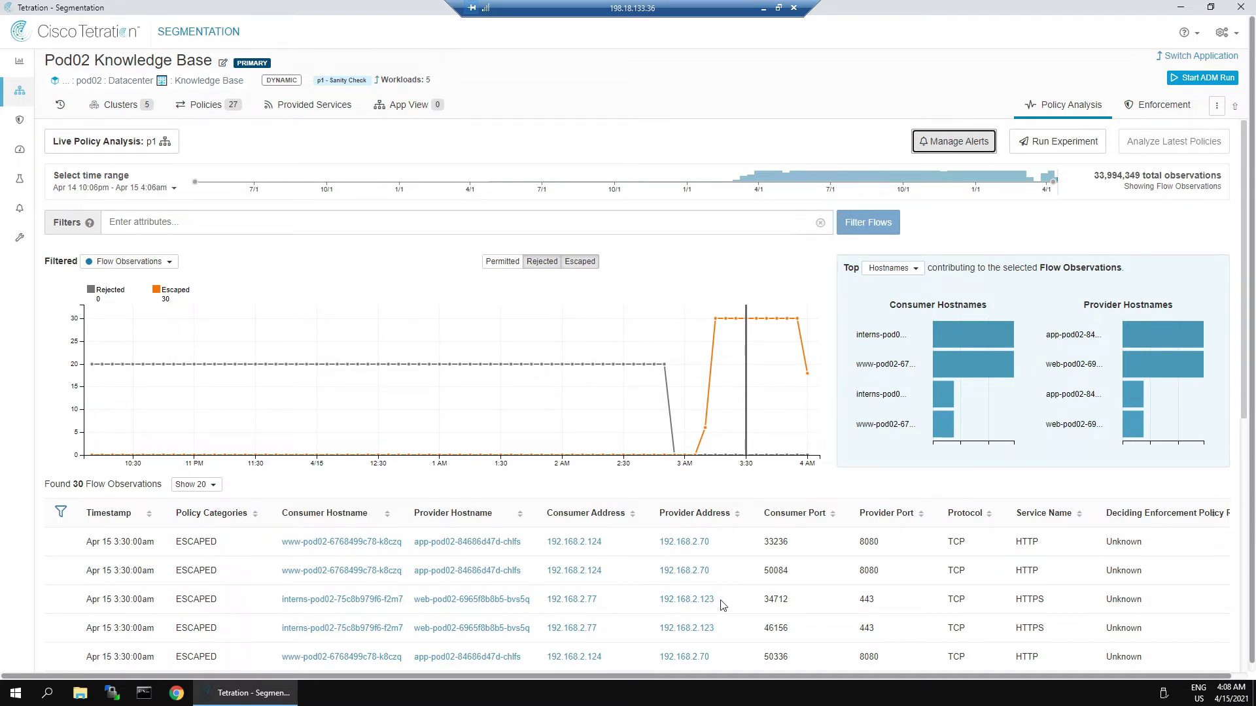
{"action": "left_click", "coordinate": [659, 603]}
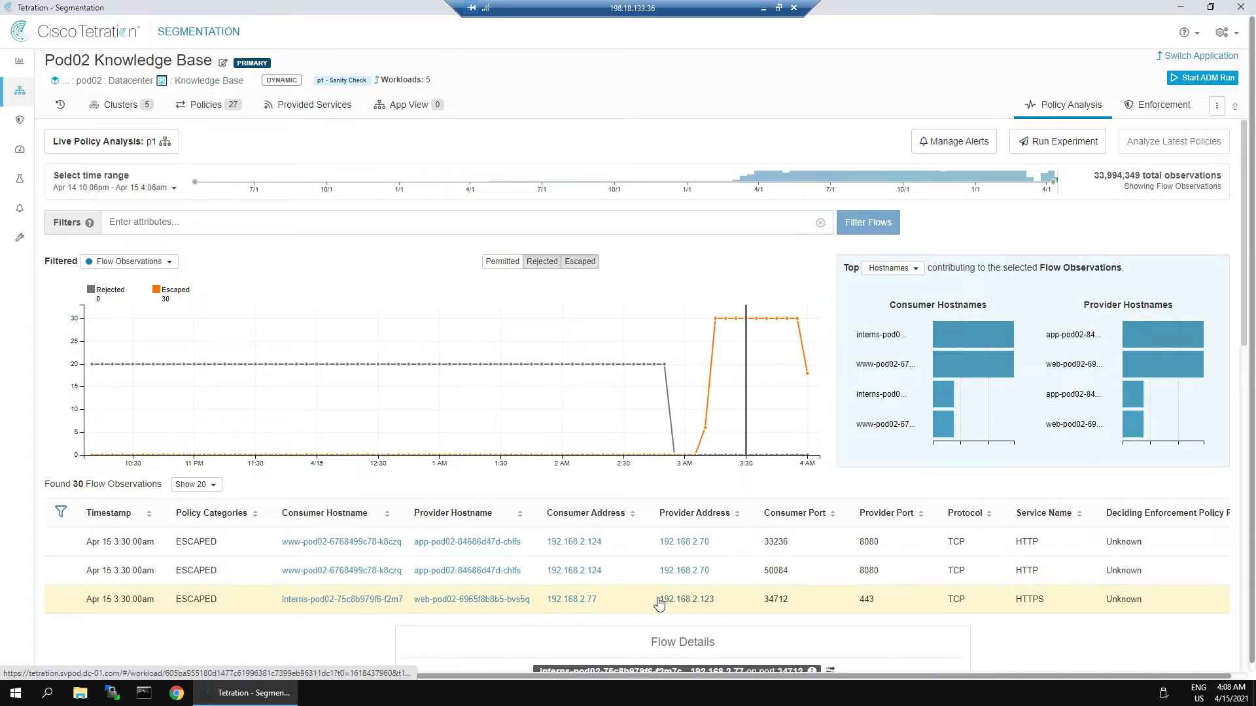
{"action": "scroll", "coordinate": [752, 539], "scroll_direction": "down", "scroll_amount": 3}
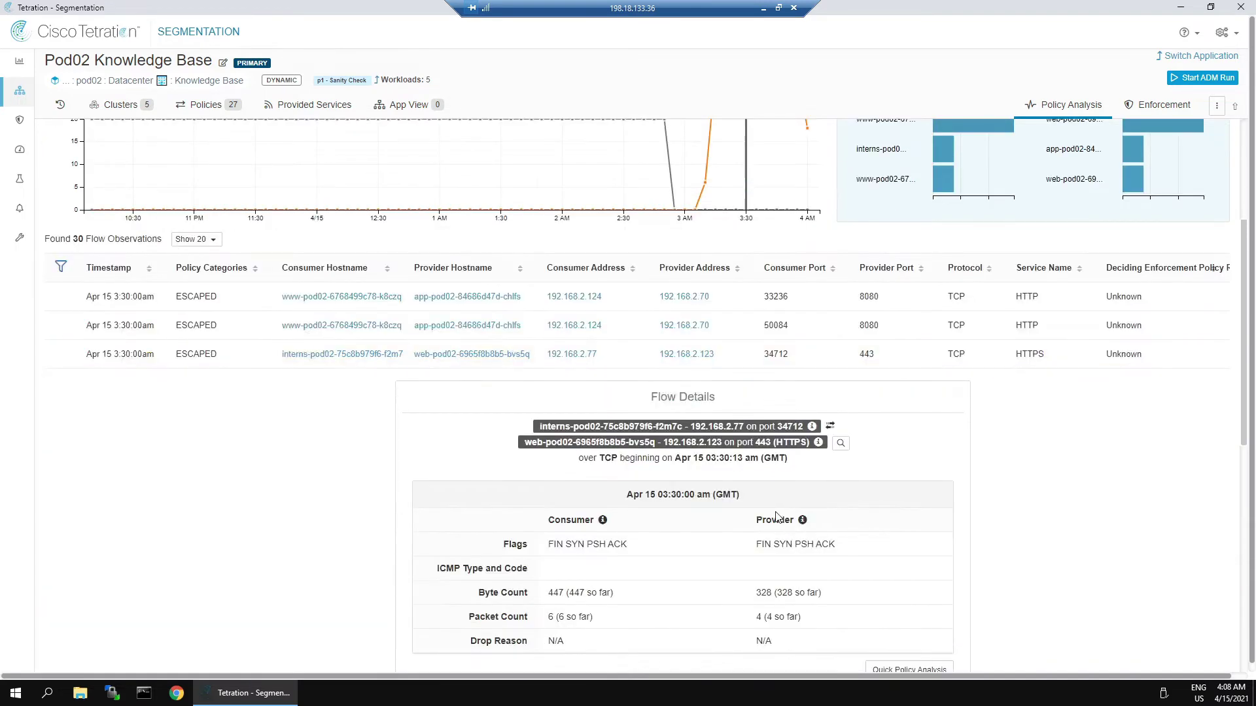
{"action": "scroll", "coordinate": [776, 517], "scroll_direction": "down", "scroll_amount": 2}
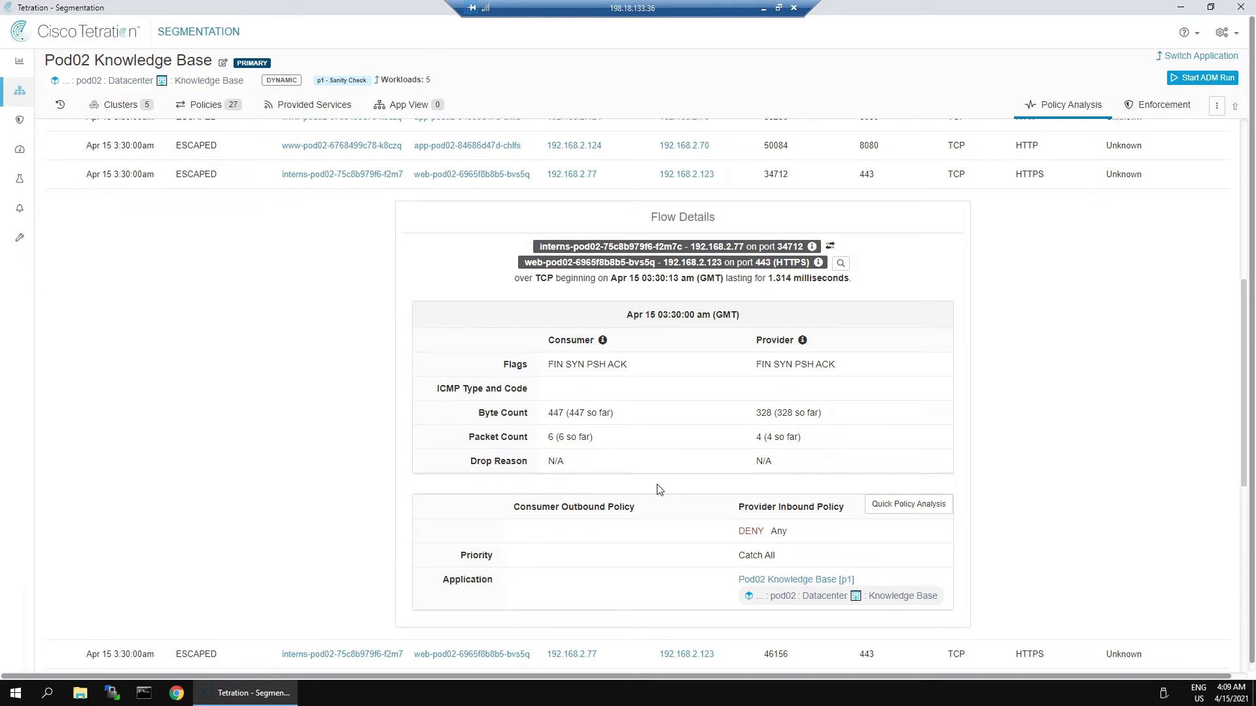
{"action": "left_click_drag", "start_coordinate": [659, 174], "coordinate": [719, 182]}
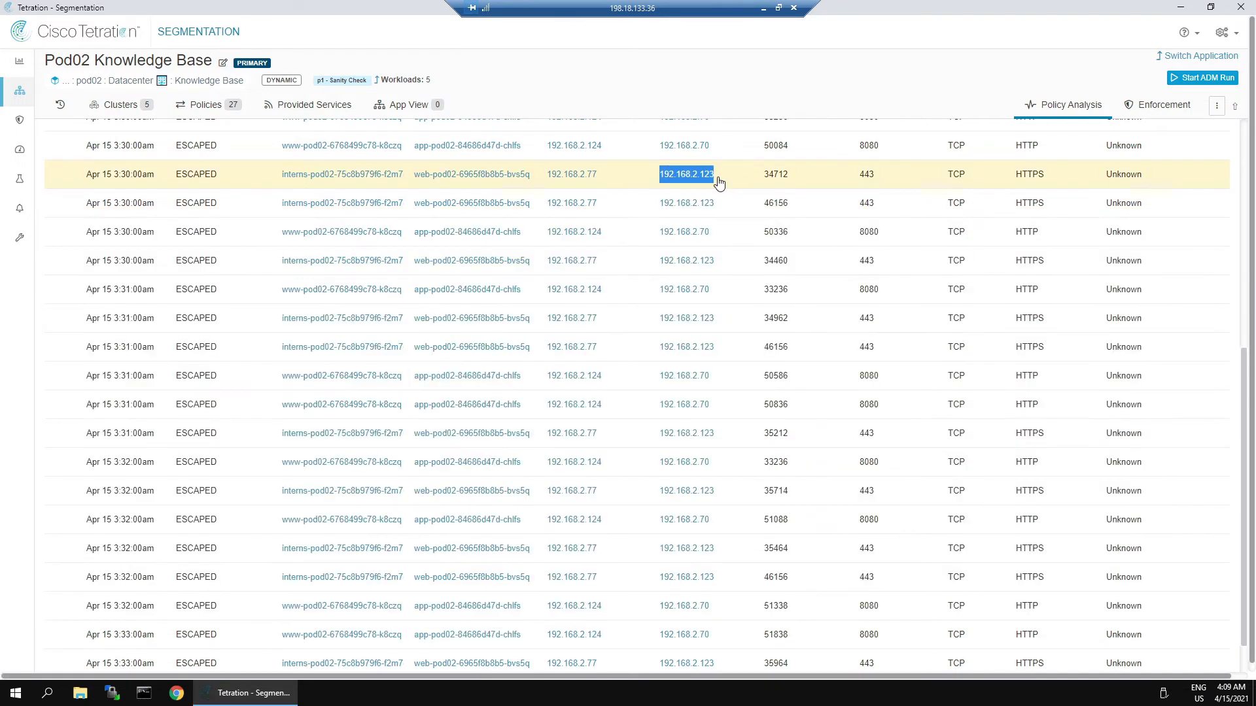
{"action": "left_click", "coordinate": [1189, 299]}
{"action": "scroll", "coordinate": [1194, 275], "scroll_direction": "up", "scroll_amount": 6}
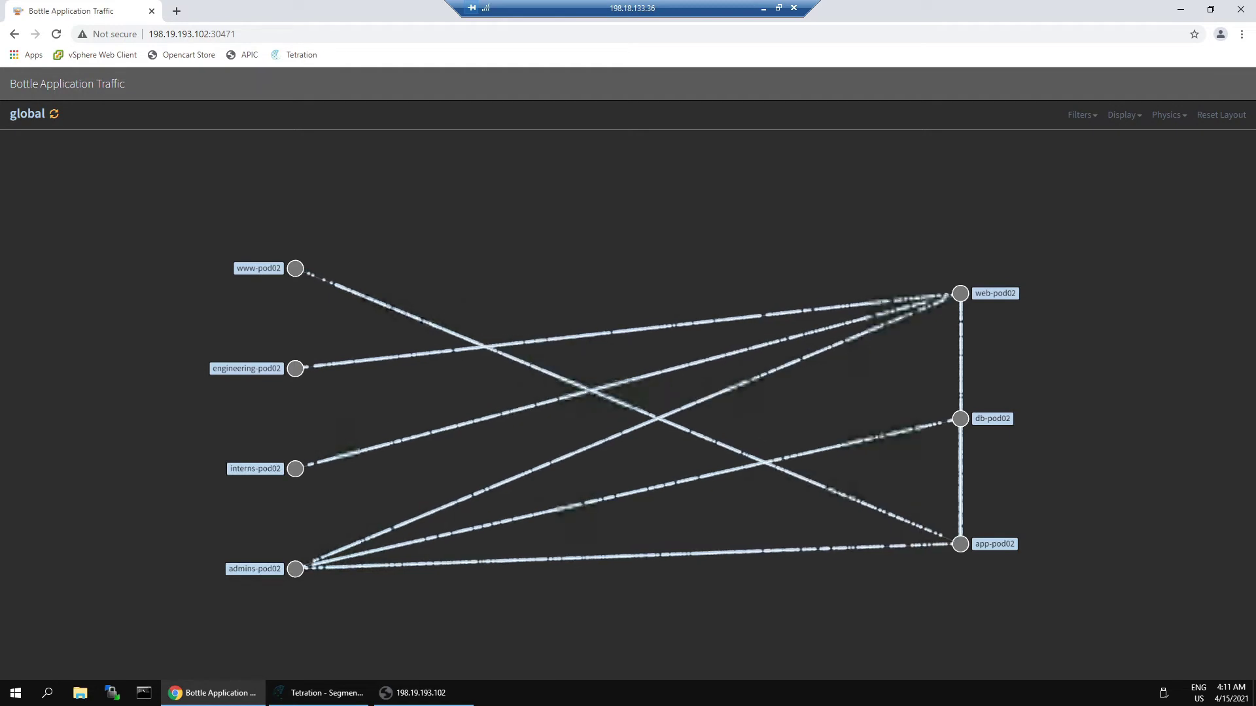
{"action": "key", "text": "alt+Tab"}
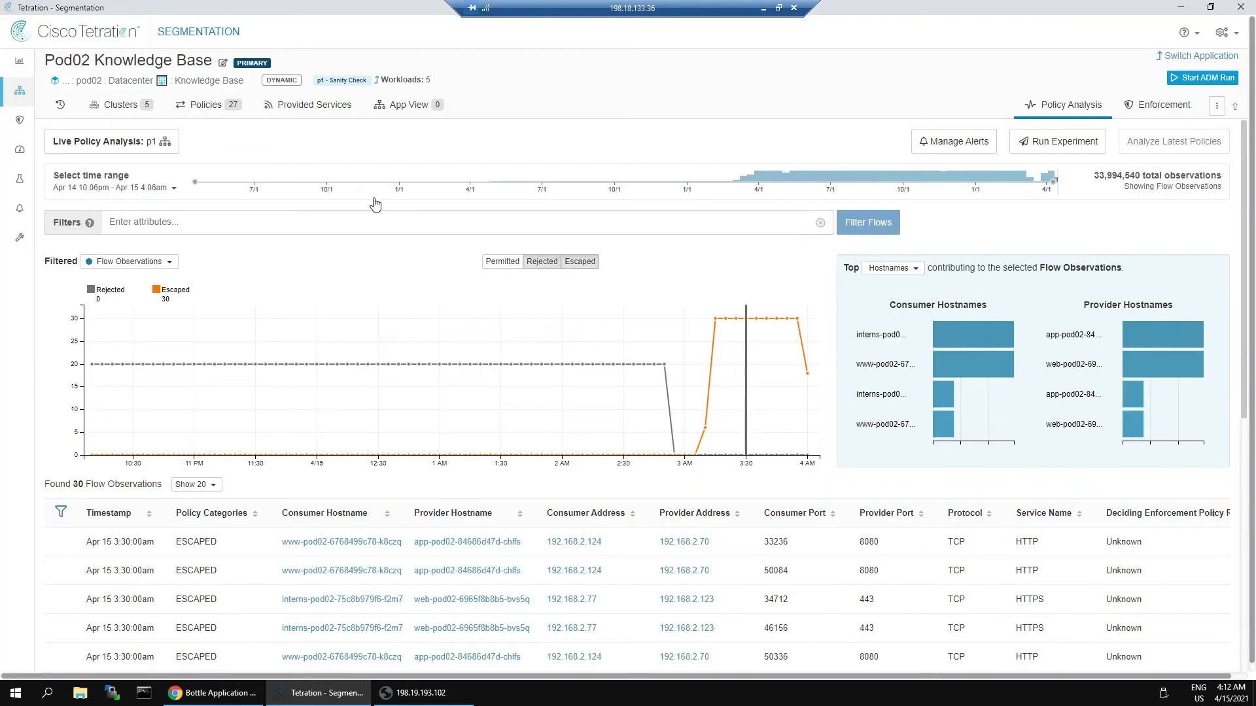
Enforce policy version p1 (Sanity Check) from the Enforcement tab and accept.
{"action": "left_click", "coordinate": [215, 115]}
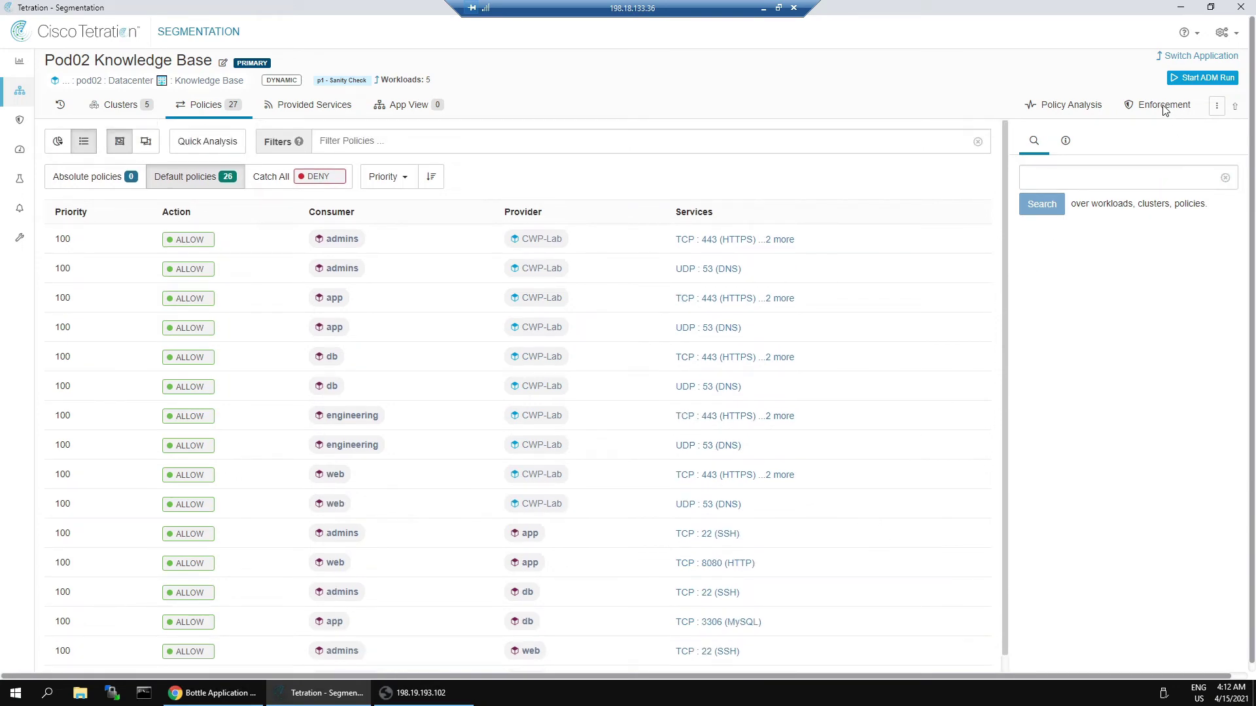
{"action": "left_click", "coordinate": [1164, 105]}
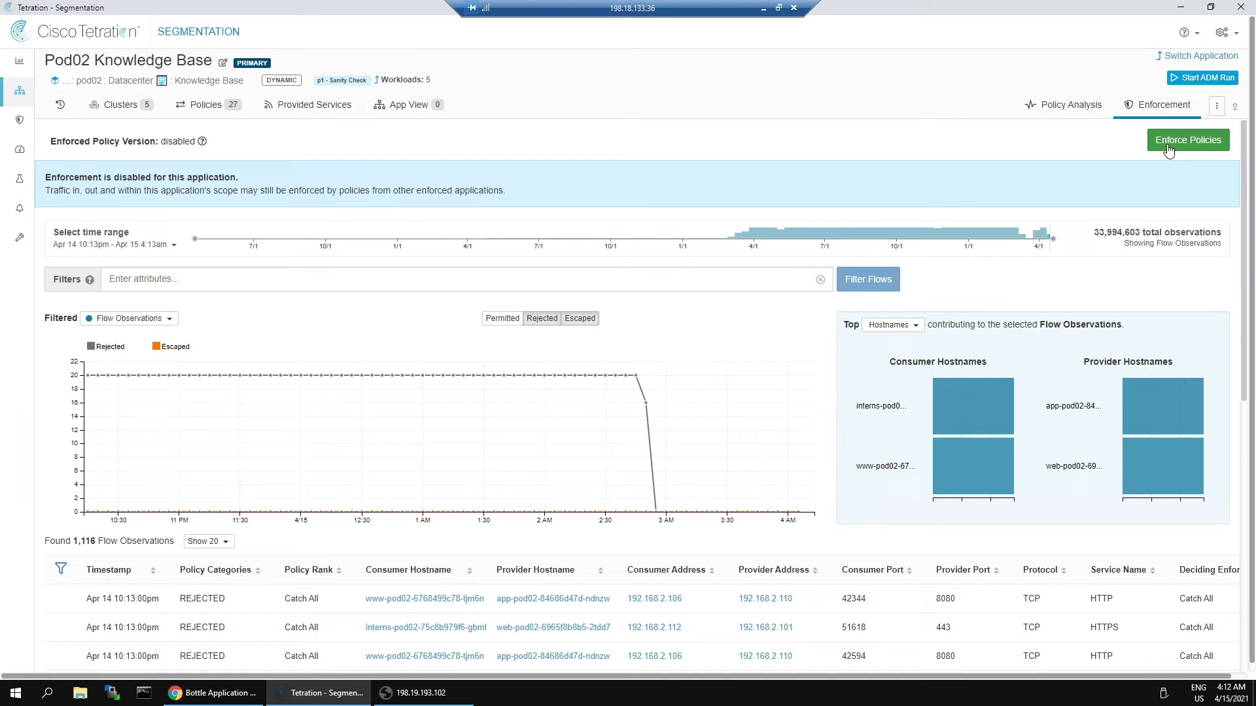
{"action": "left_click", "coordinate": [1169, 148]}
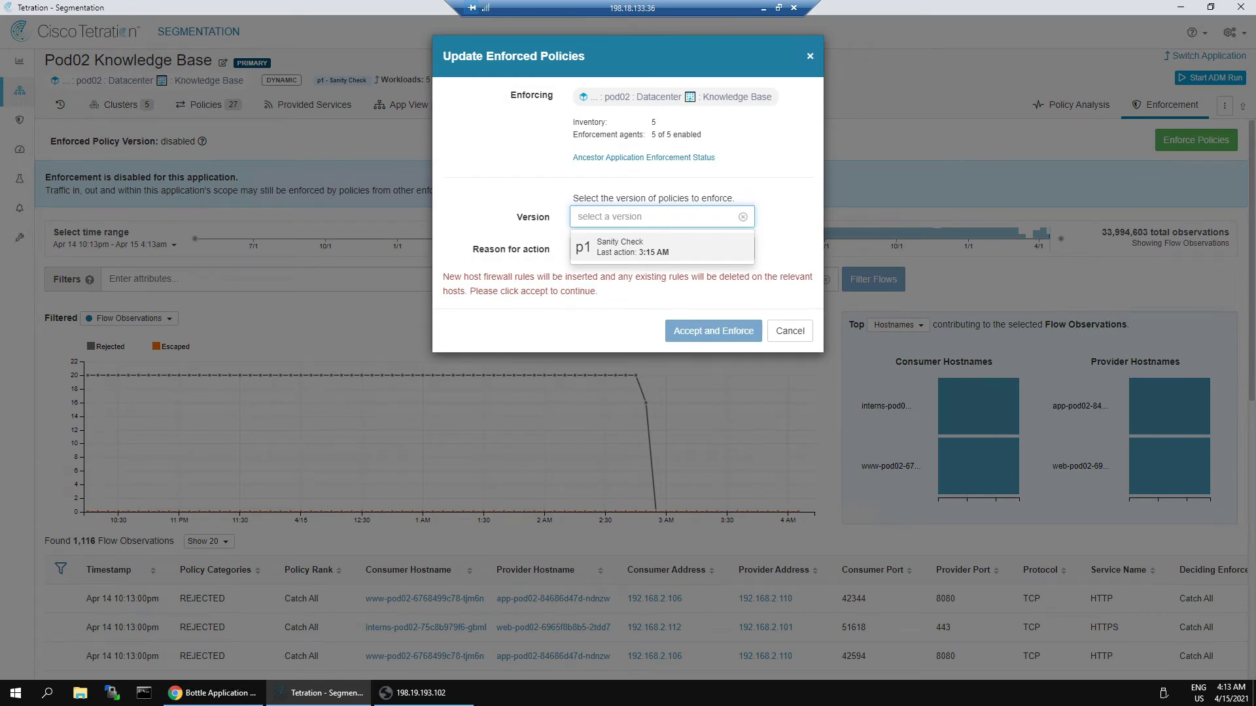
{"action": "left_click", "coordinate": [633, 254]}
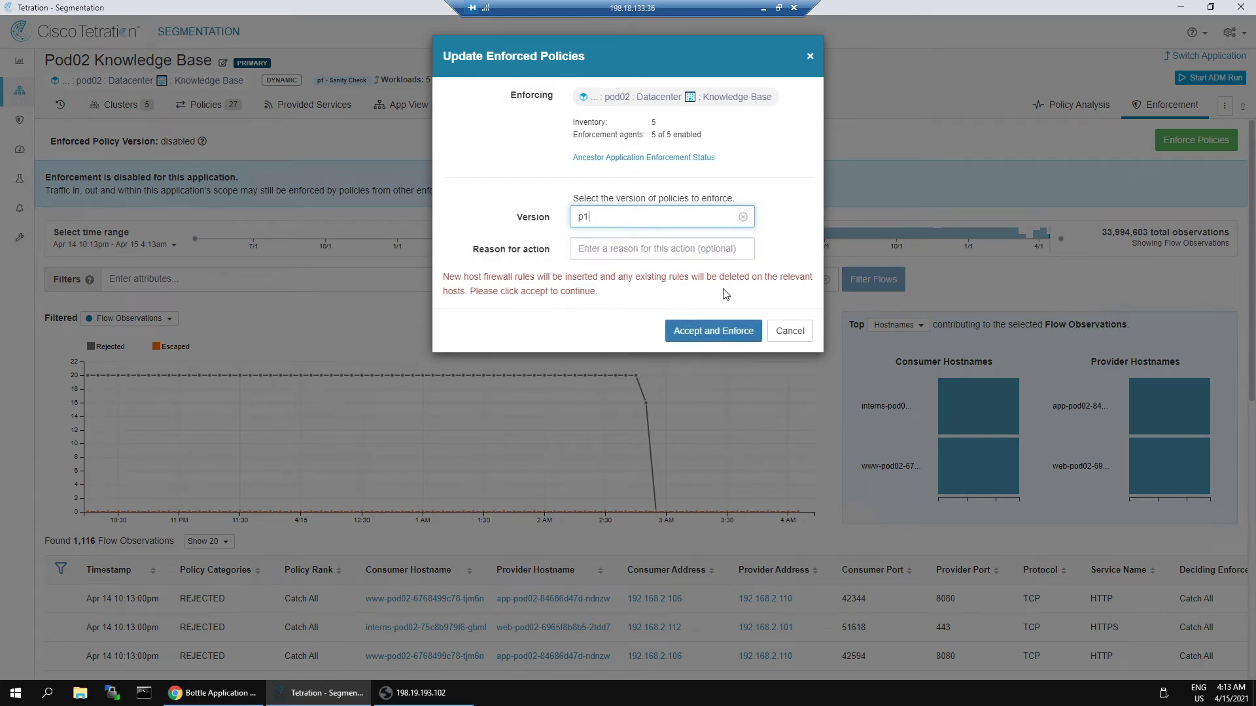
{"action": "left_click", "coordinate": [699, 332]}
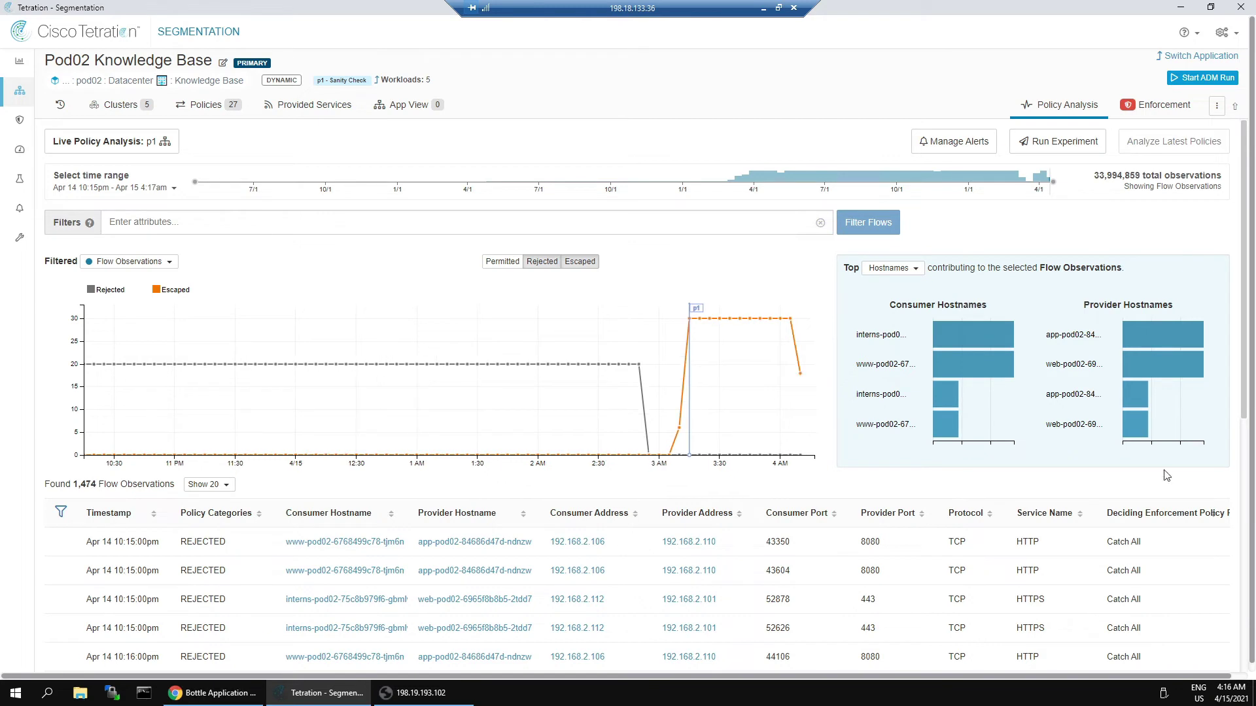
Check the Bottle Application Traffic map shows interns-to-web and www-to-app links red, then return to Tetration.
{"action": "left_click", "coordinate": [234, 695]}
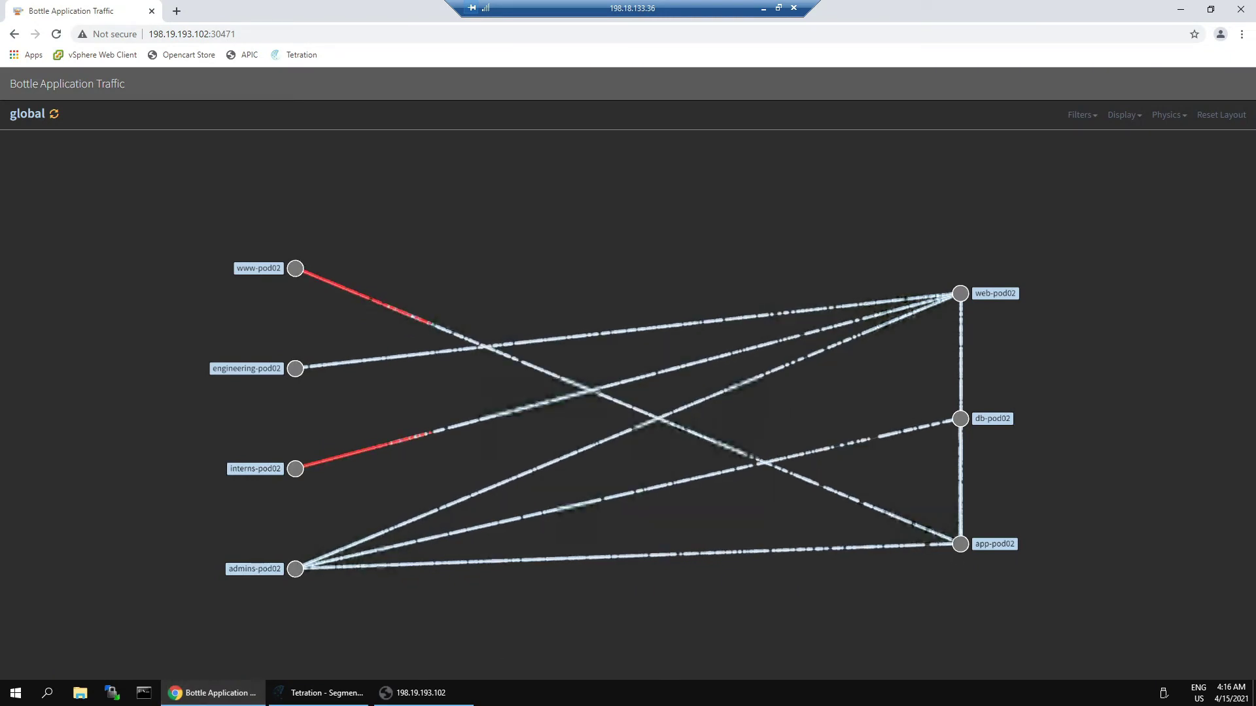
{"action": "key", "text": "ctrl+l"}
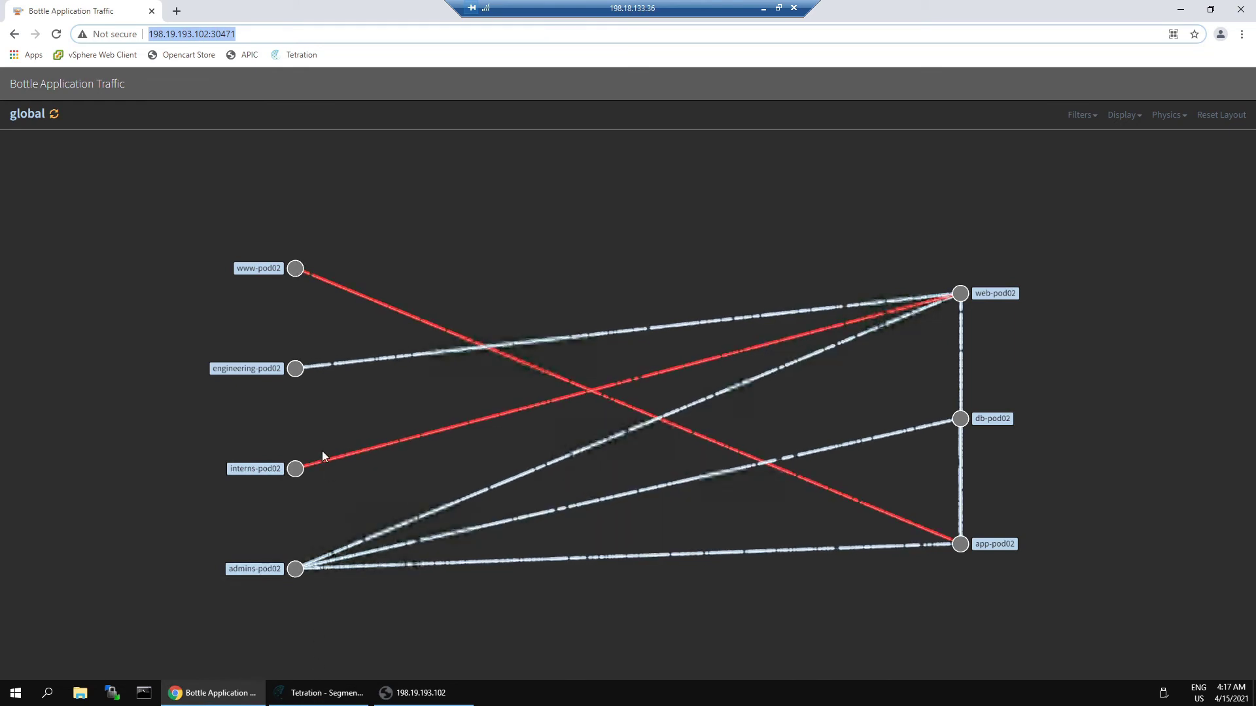
{"action": "key", "text": "alt+Tab"}
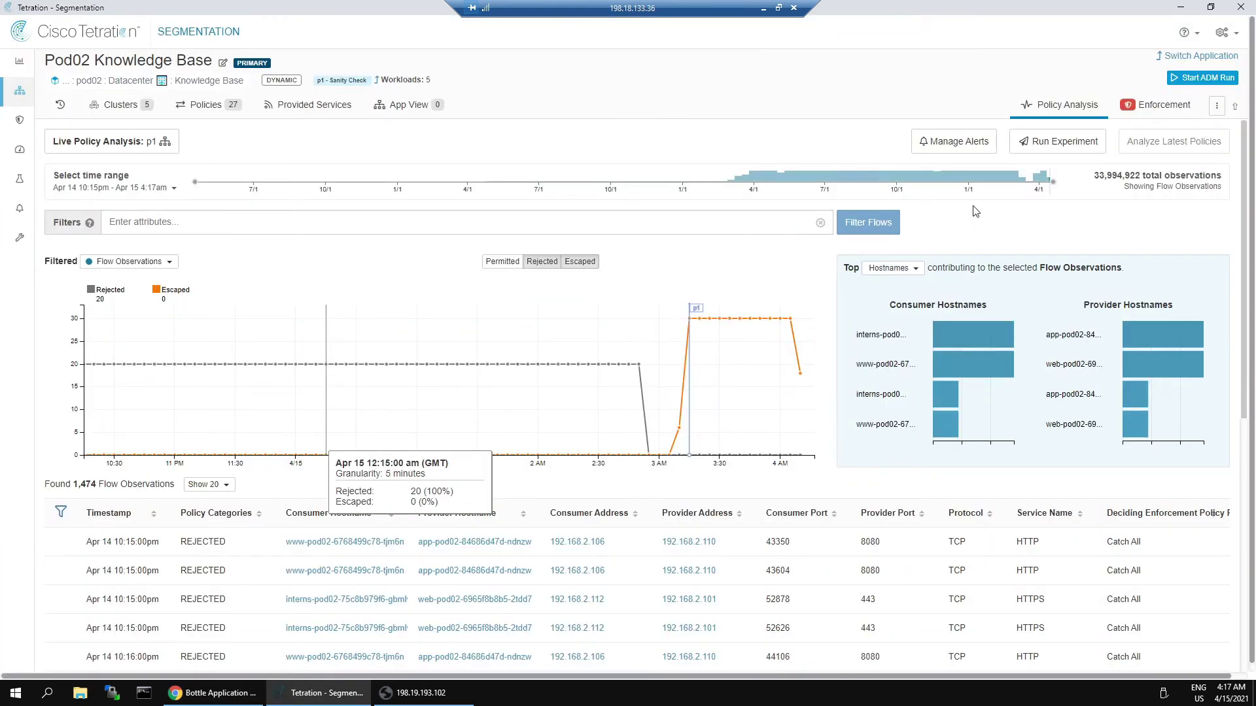
Extend the Pod02 Knowledge Base analysis time range to the latest data, through Apr 15 4:18am.
{"action": "left_click", "coordinate": [1058, 188]}
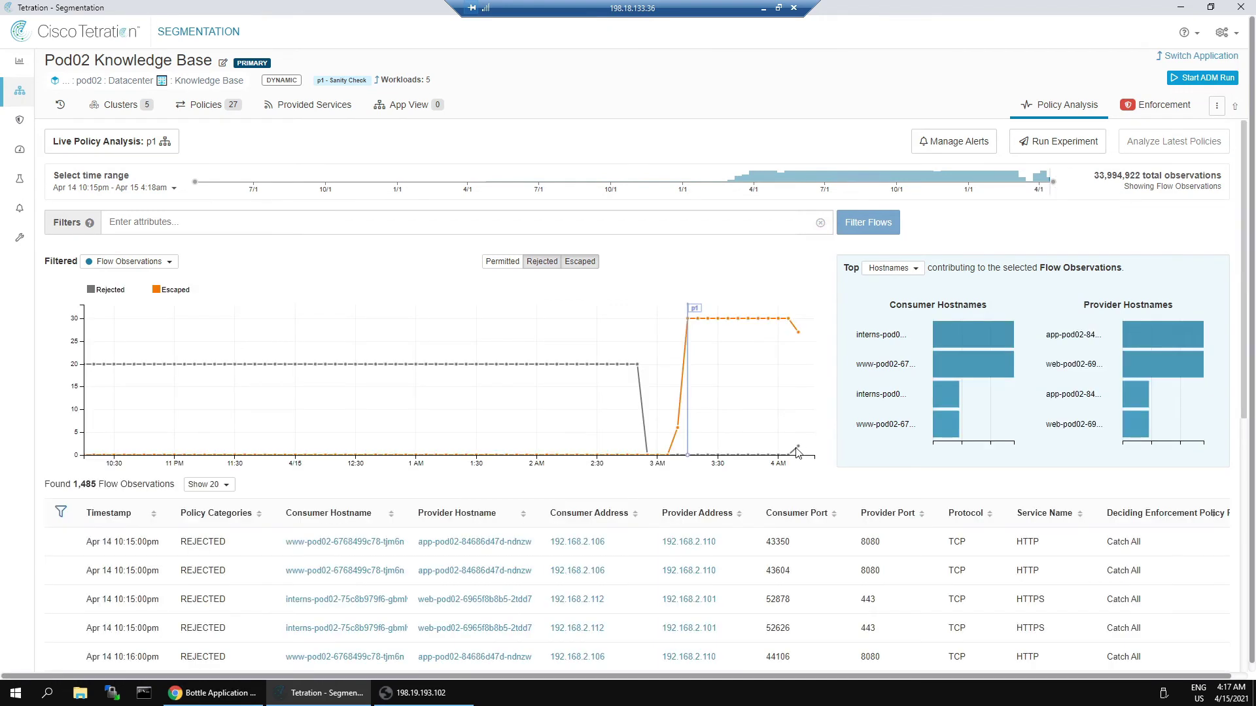
{"action": "mouse_move", "coordinate": [799, 450]}
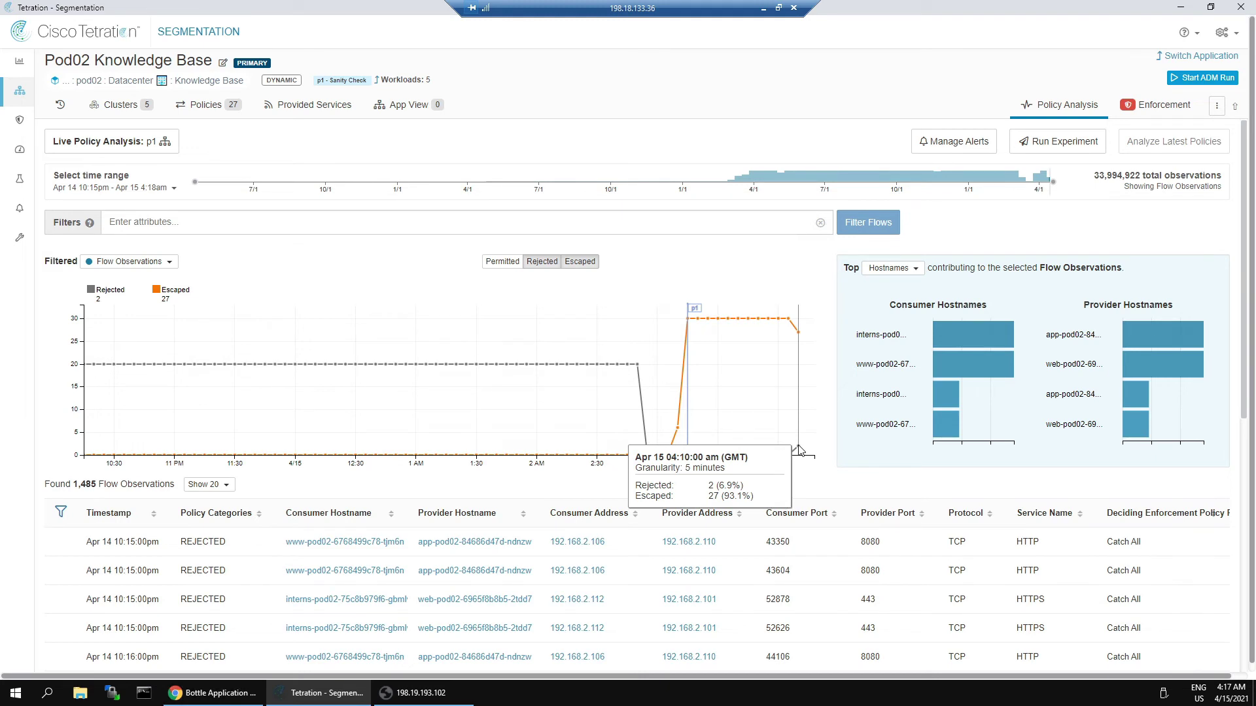
{"action": "mouse_move", "coordinate": [28, 70]}
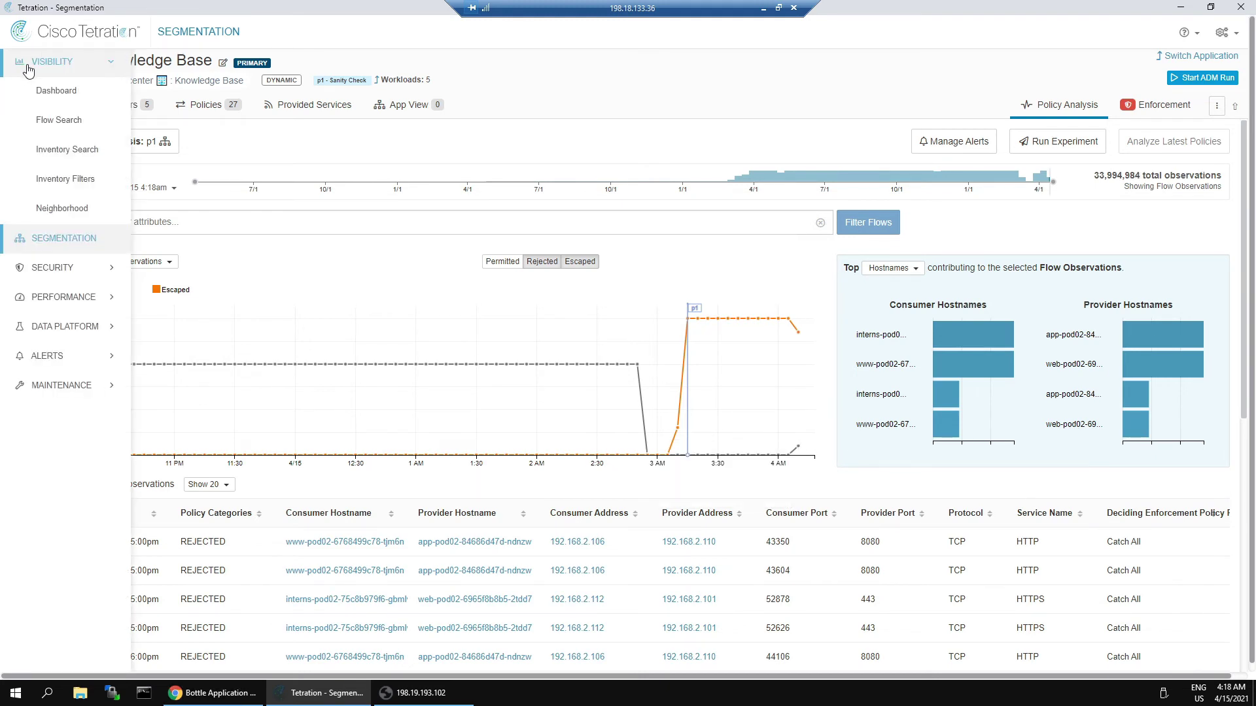
Search inventory filtered by pod = pod02, location = datacenter and bottle_ship = app.
{"action": "left_click", "coordinate": [68, 150]}
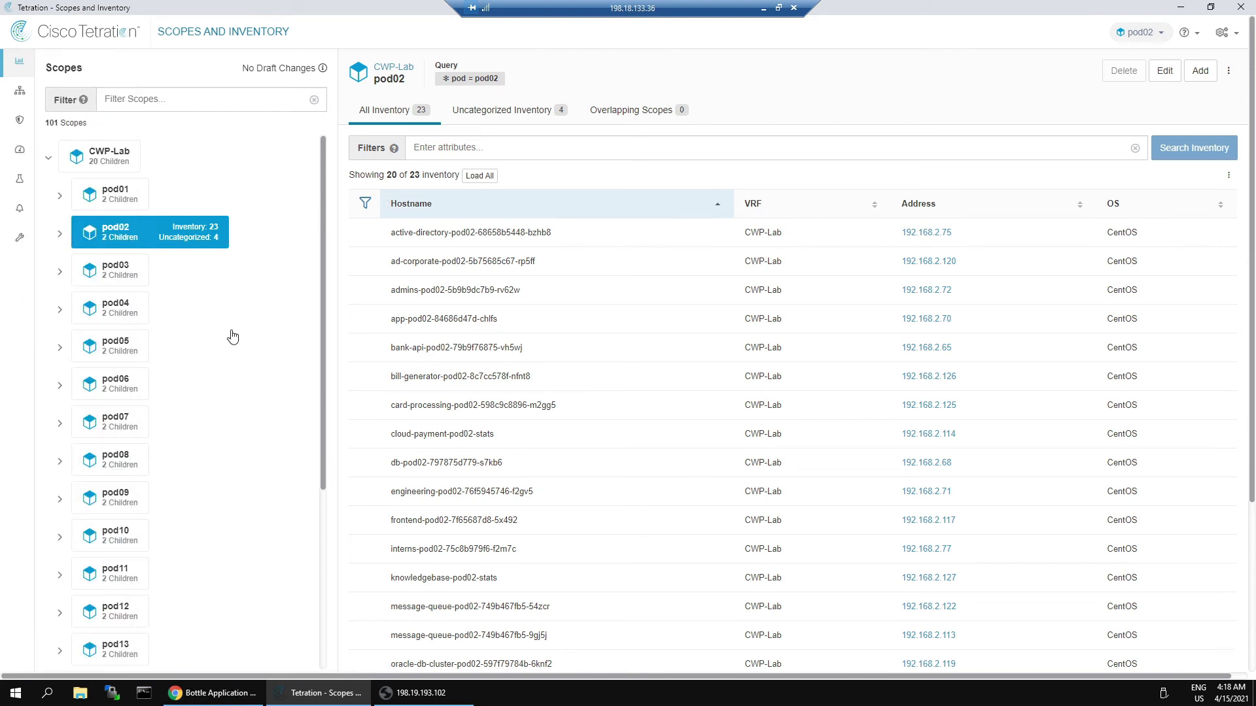
{"action": "left_click", "coordinate": [432, 152]}
{"action": "type", "text": "pod"}
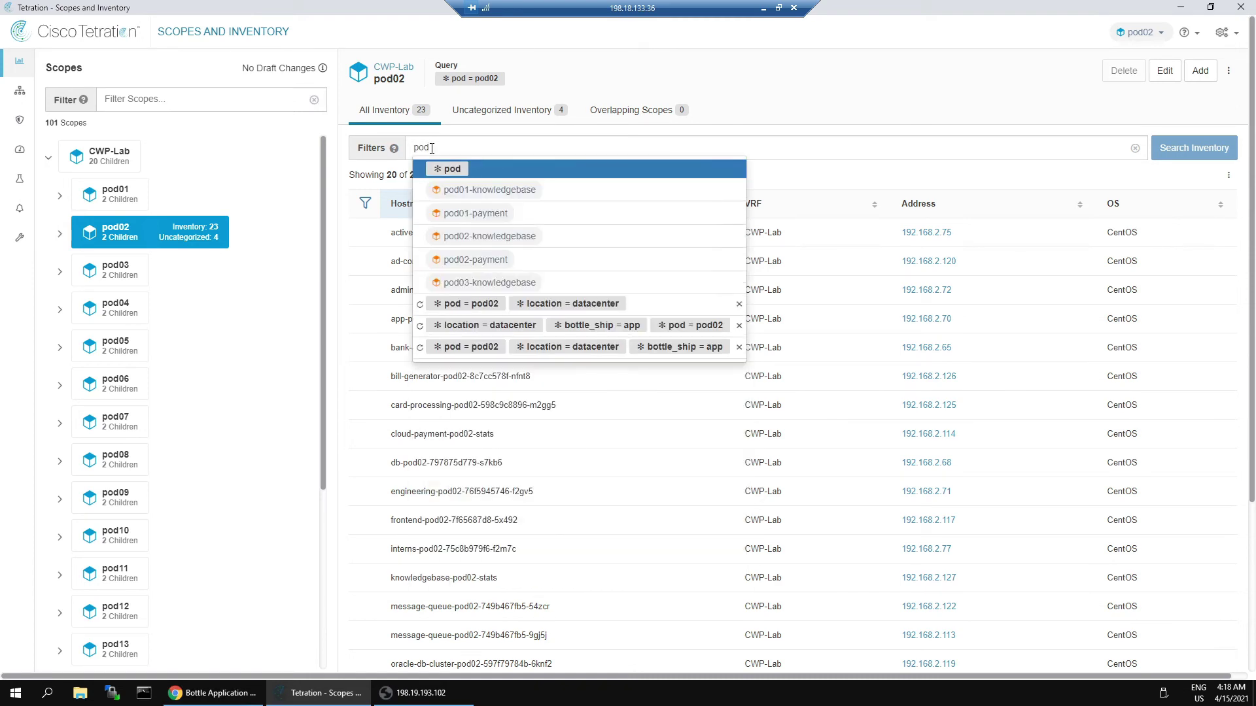
{"action": "key", "text": "Down"}
{"action": "key", "text": "Down"}
{"action": "key", "text": "Down"}
{"action": "key", "text": "Down"}
{"action": "key", "text": "Down"}
{"action": "key", "text": "Down"}
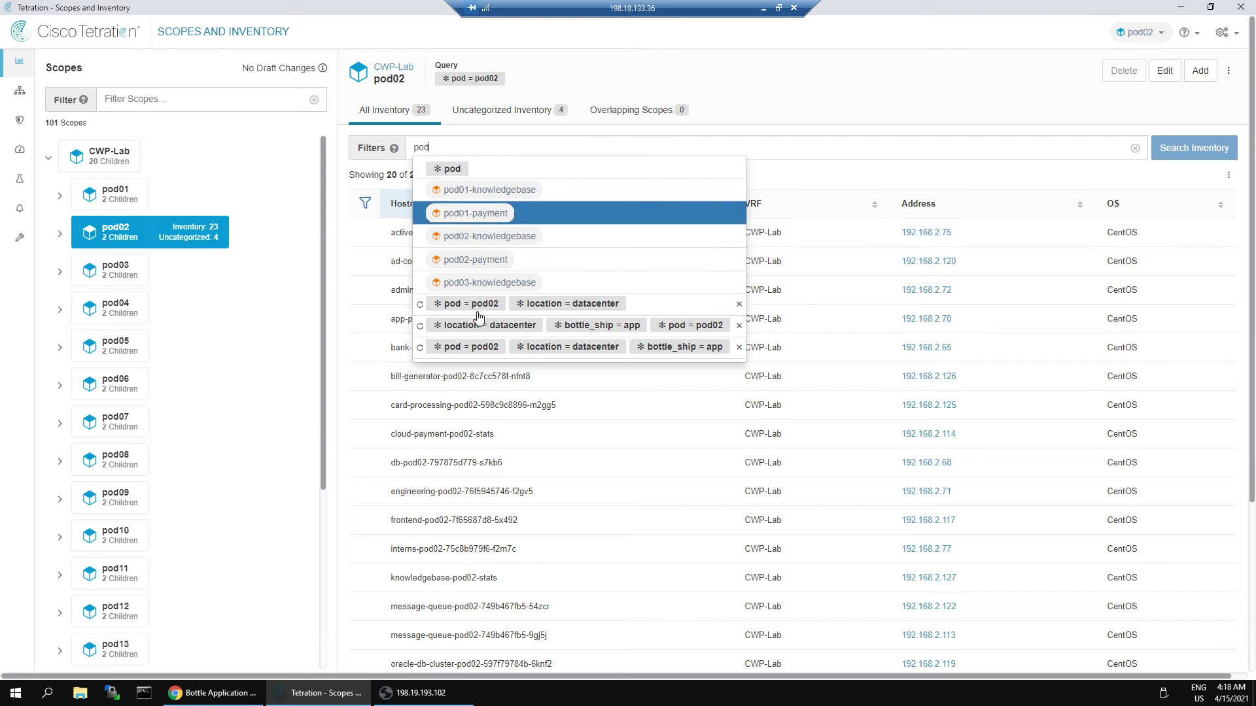
{"action": "left_click", "coordinate": [569, 305]}
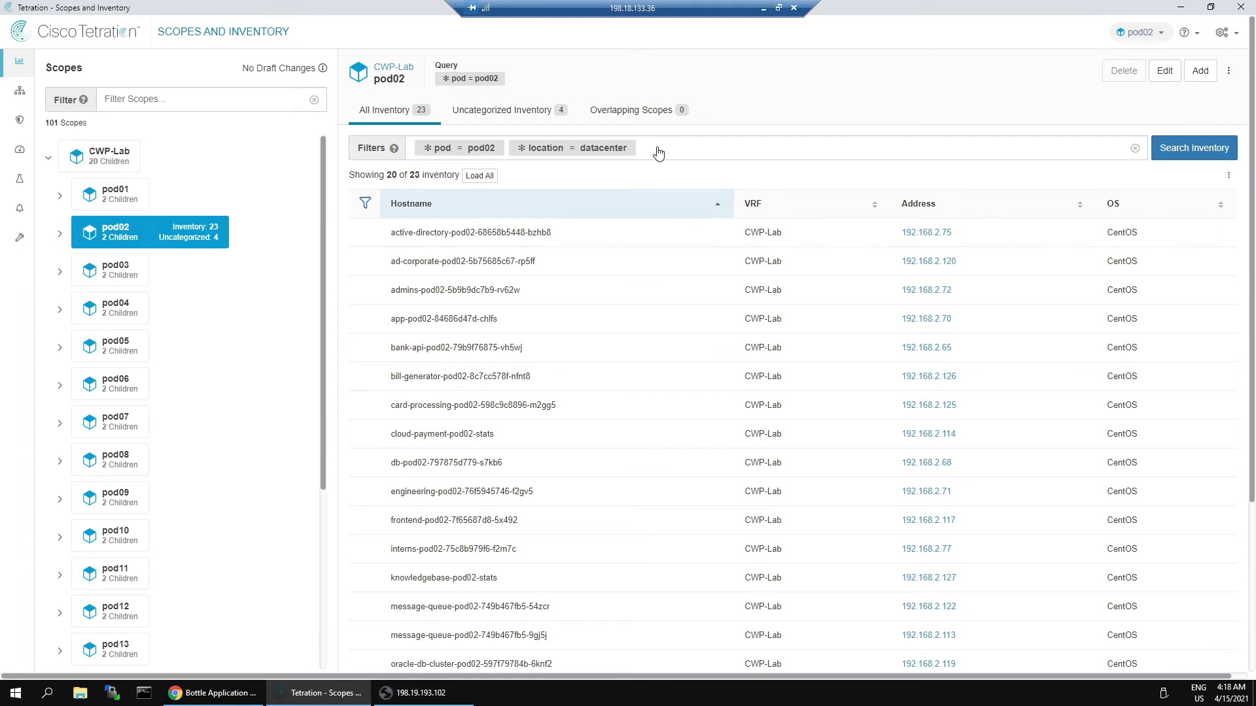
{"action": "type", "text": "bottle"}
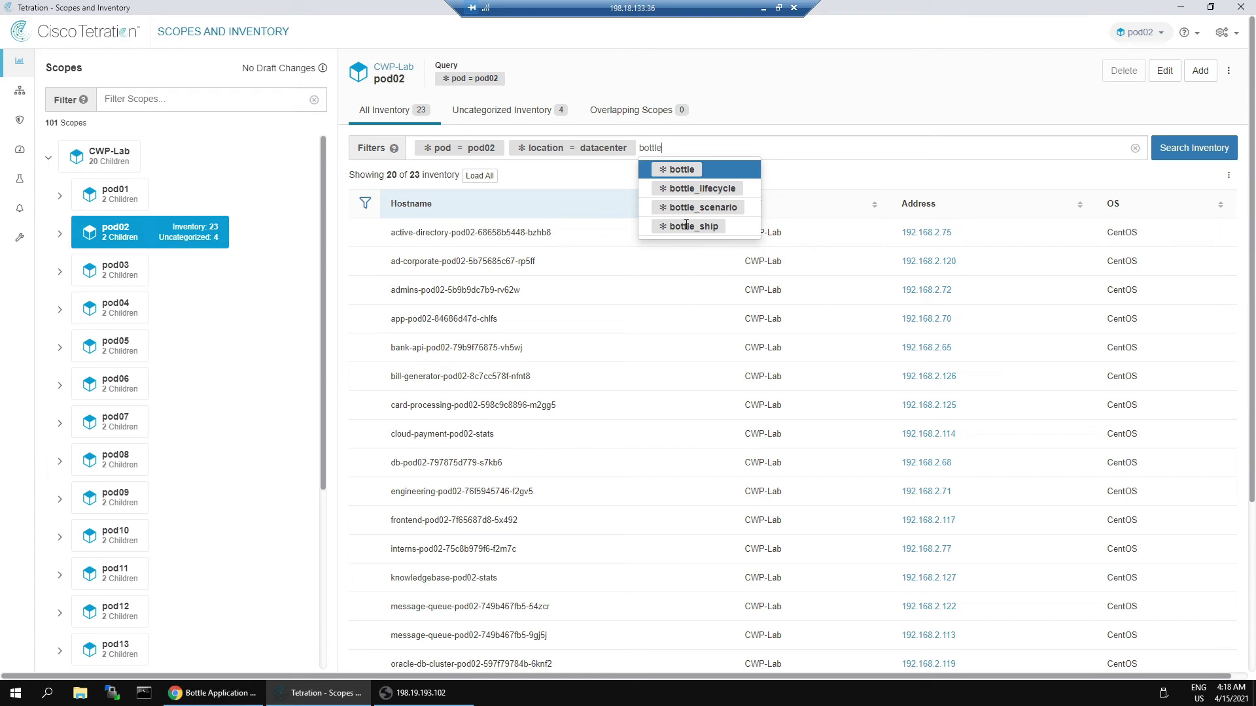
{"action": "left_click", "coordinate": [690, 227]}
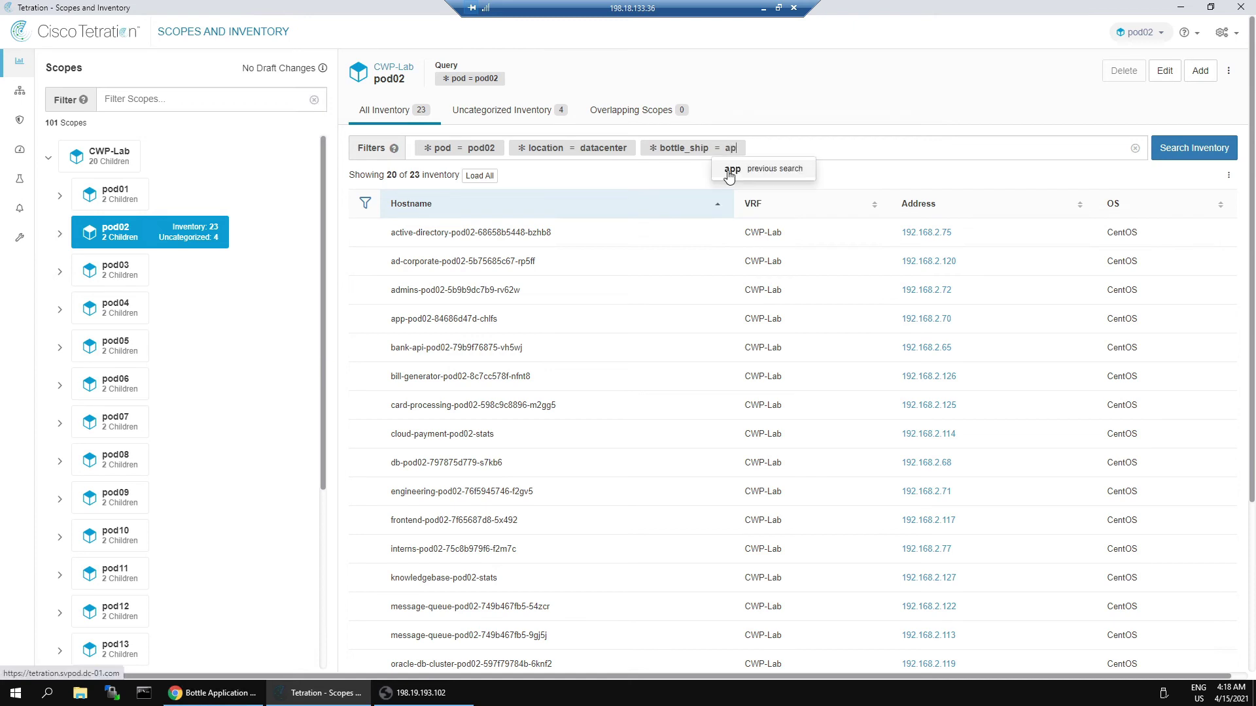
{"action": "type", "text": "app"}
{"action": "key", "text": "Return"}
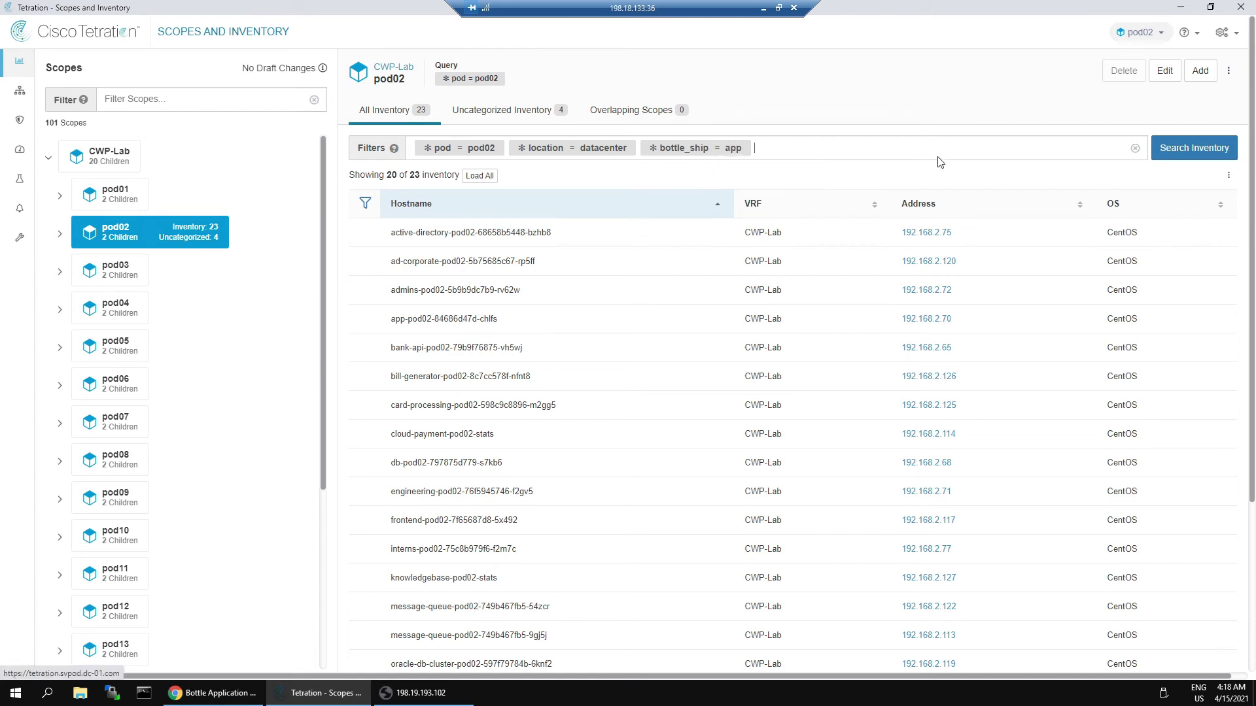
{"action": "left_click", "coordinate": [1179, 151]}
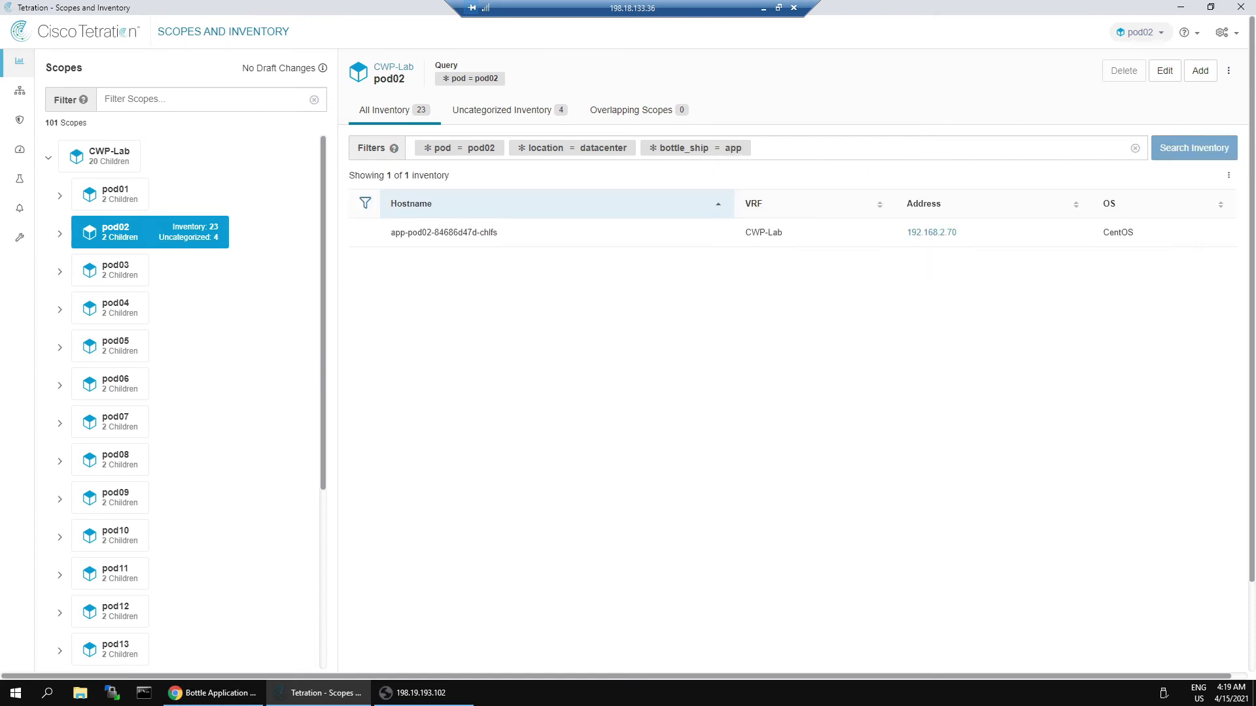
Open the 192.168.2.70 workload's profile (APP-POD02-84686D47D-CHLFS) and view its Policies.
{"action": "left_click", "coordinate": [931, 233]}
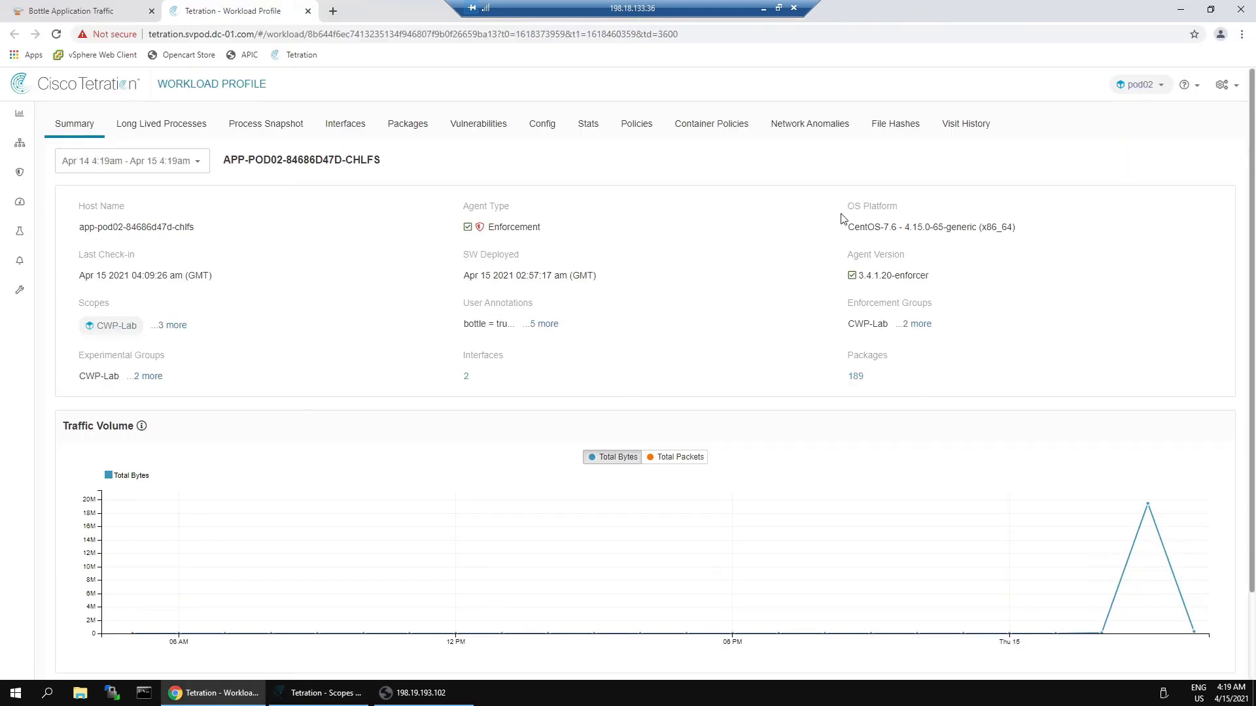
{"action": "left_click", "coordinate": [631, 131]}
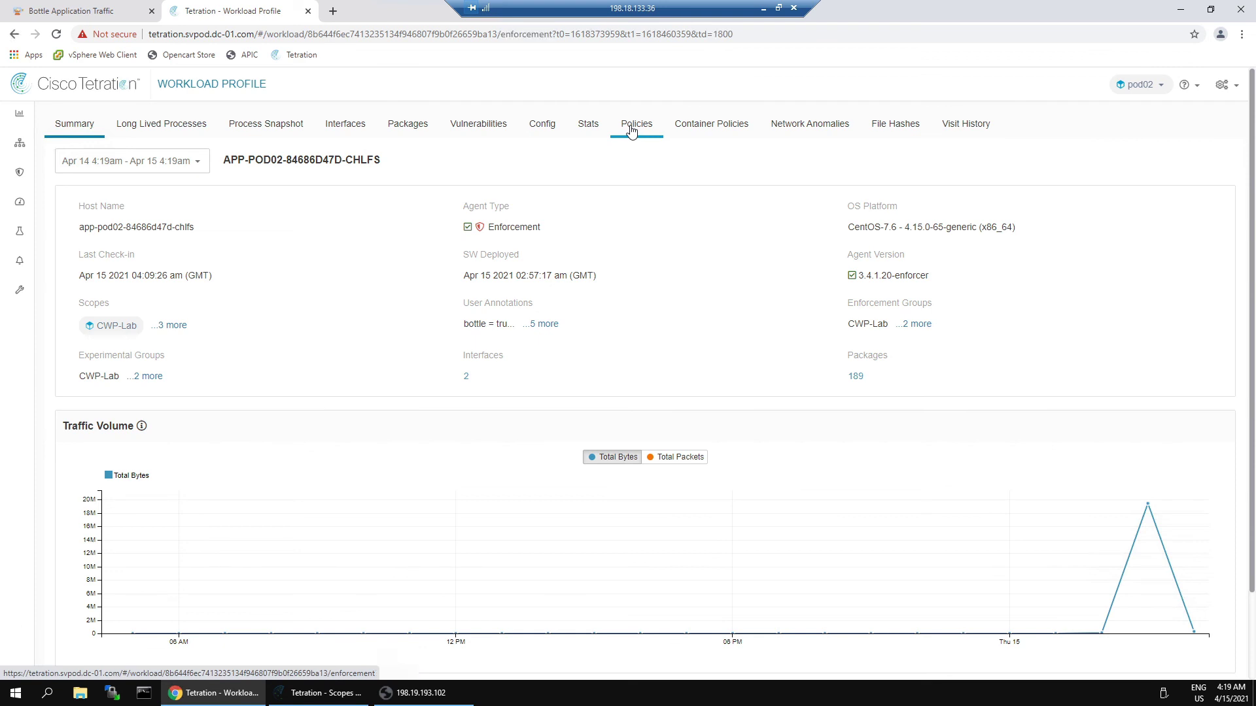